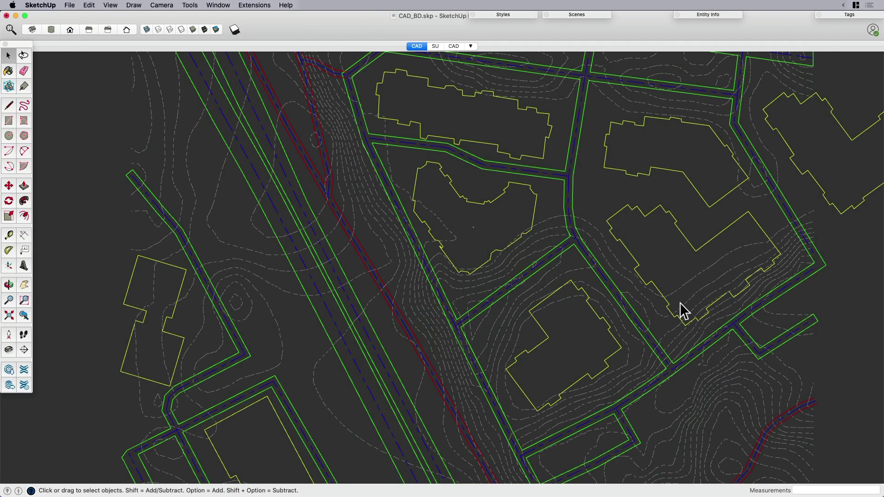
Zoom out and start a fresh blank model, Untitled 2
scroll(617, 299, down, 3)
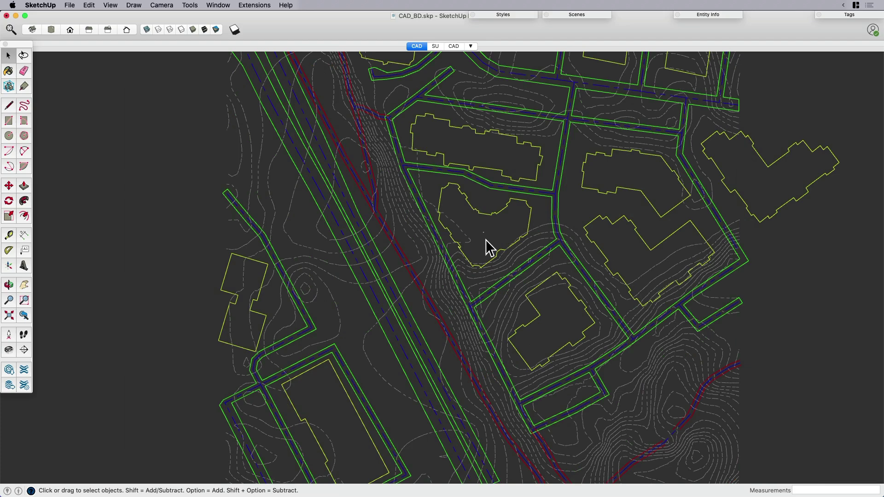
key(super+n)
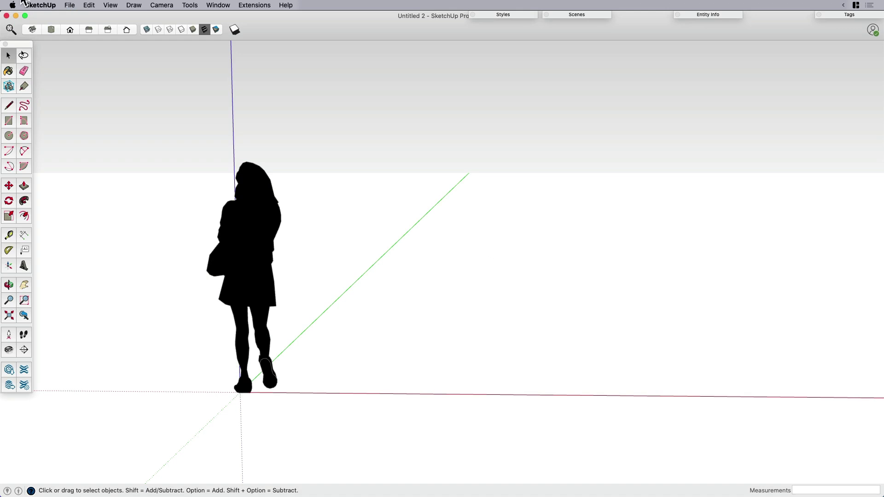
Import Site.dwg into the new model with Preserve drawing origin kept on
key(super+Tab)
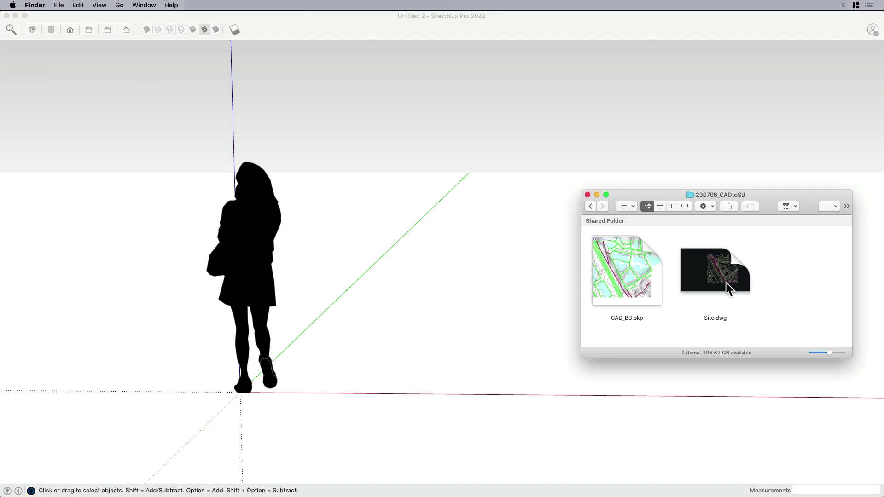
drag(725, 278, 397, 314)
click(487, 202)
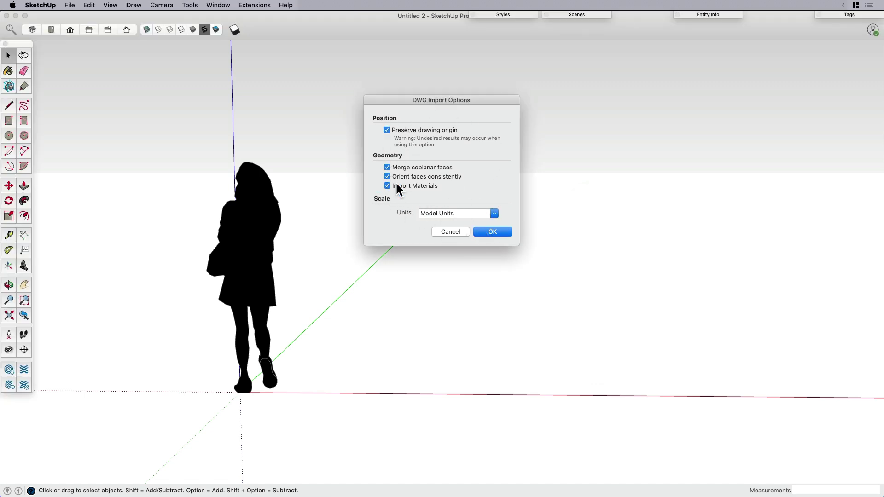
click(490, 231)
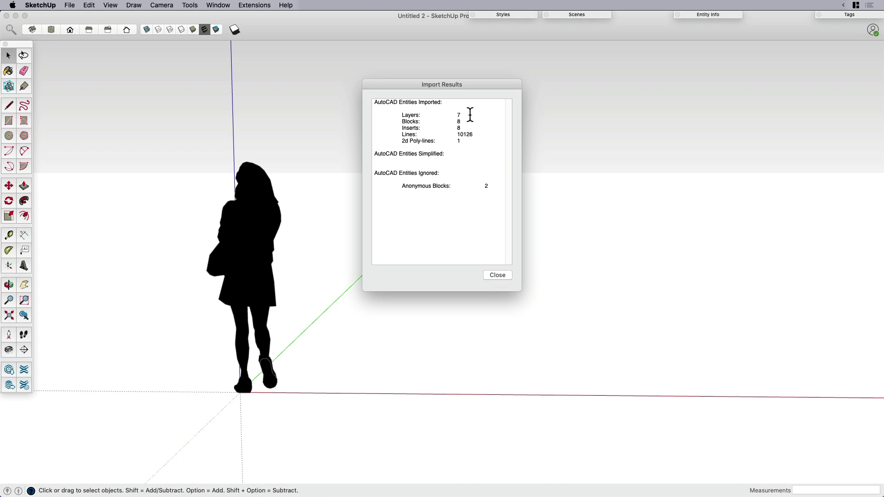
Orbit the imported site in perspective, then check the seven CAD layers in Tags
click(497, 275)
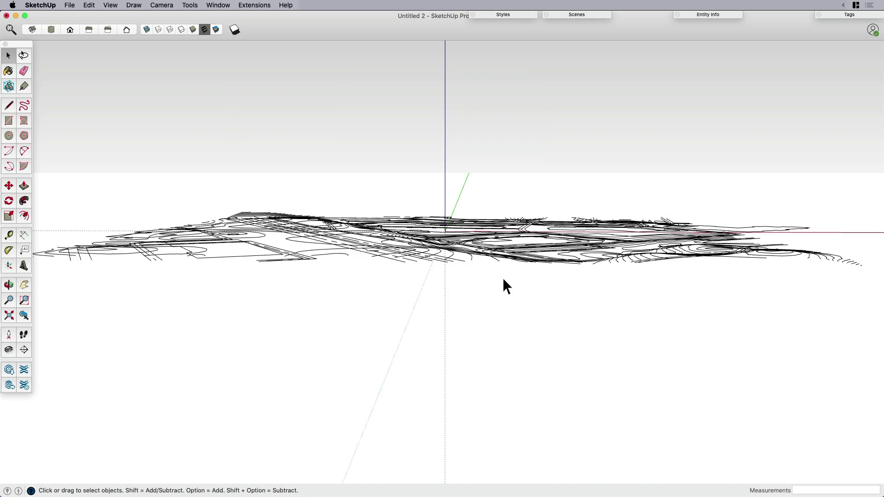
middle_drag(503, 277, 497, 324)
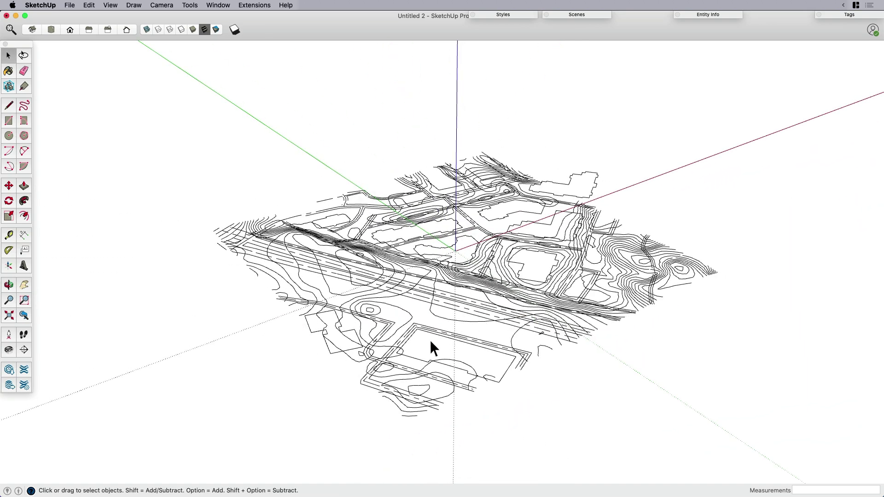
middle_drag(431, 342, 470, 304)
scroll(485, 266, up, 3)
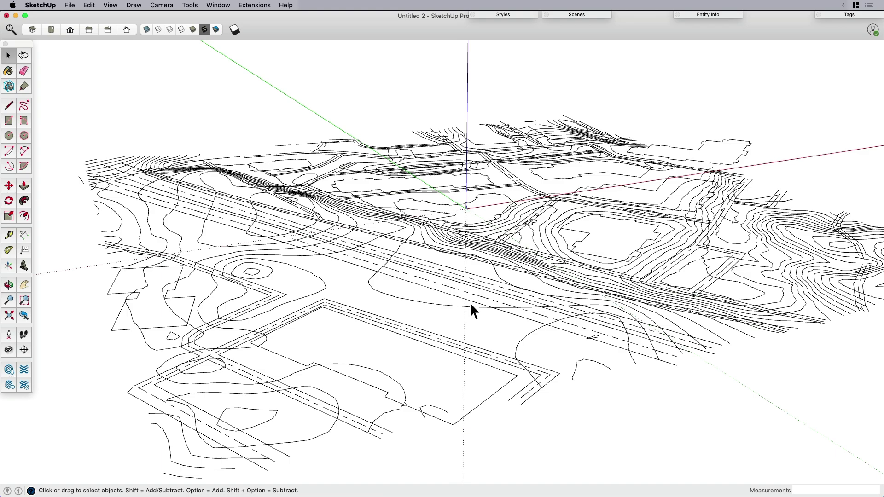
scroll(469, 303, down, 3)
middle_drag(500, 282, 476, 328)
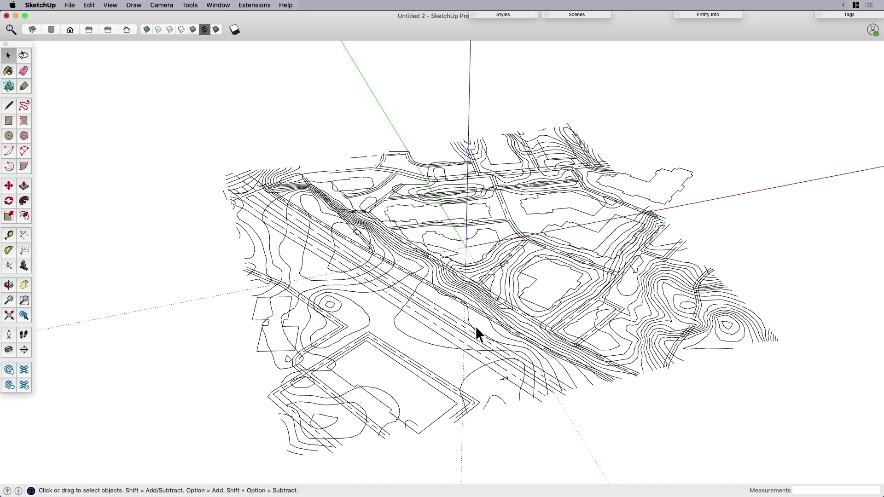
middle_drag(502, 316, 470, 334)
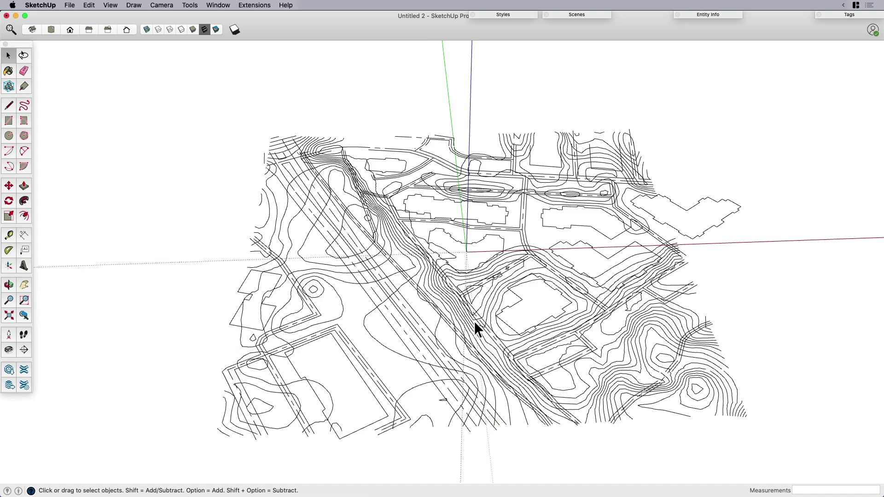
middle_drag(482, 317, 504, 325)
click(845, 16)
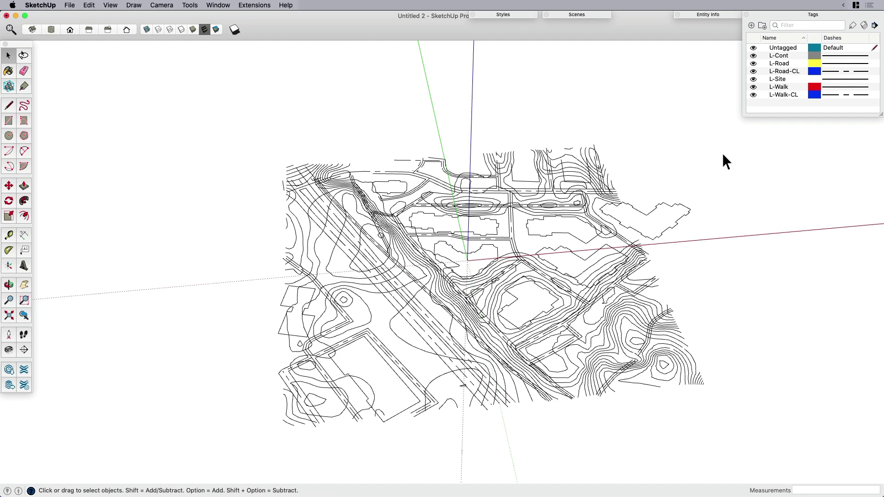
mouse_move(751, 91)
mouse_down()
mouse_move(752, 62)
mouse_move(754, 93)
mouse_up()
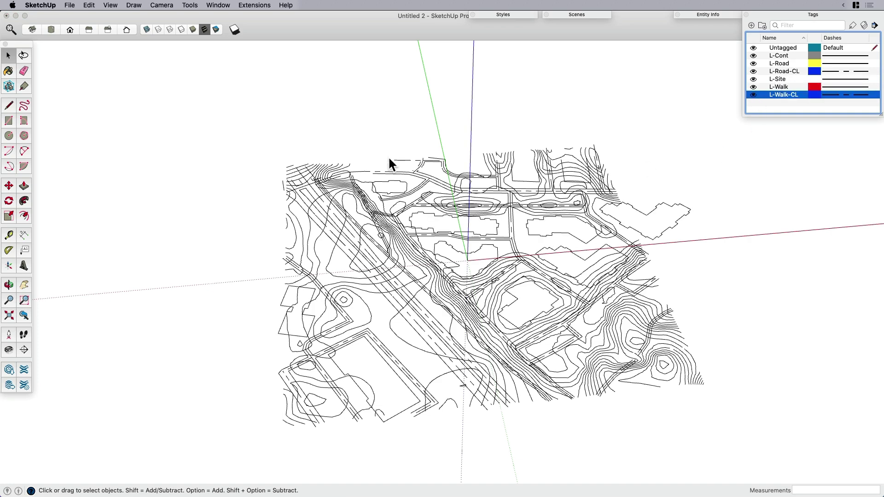
Switch to Top view in Parallel Projection and hide the drawing axes
click(161, 7)
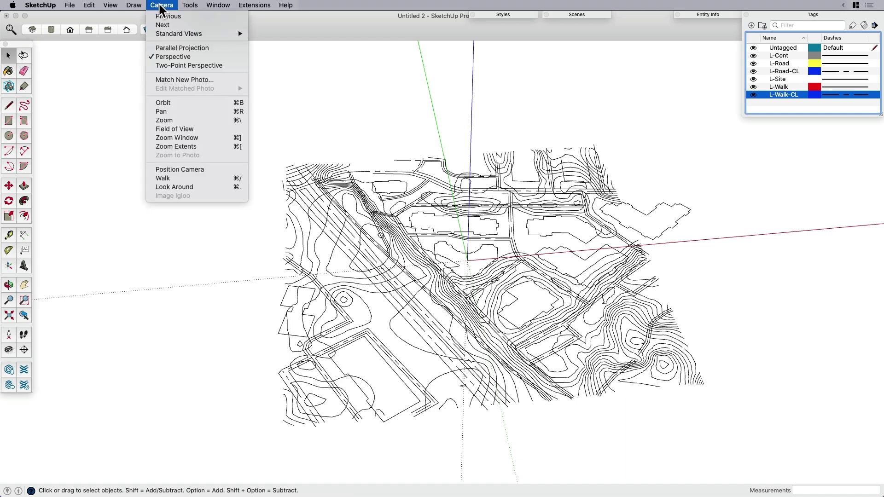
mouse_move(167, 34)
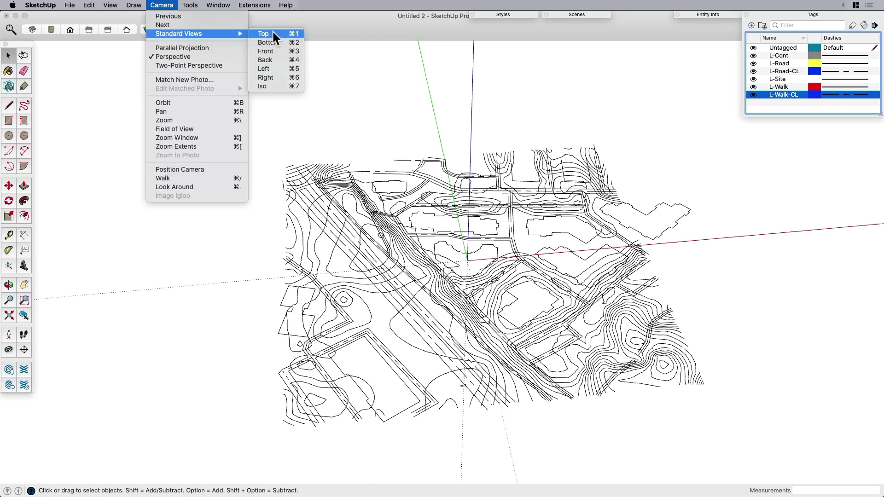
click(274, 34)
click(162, 6)
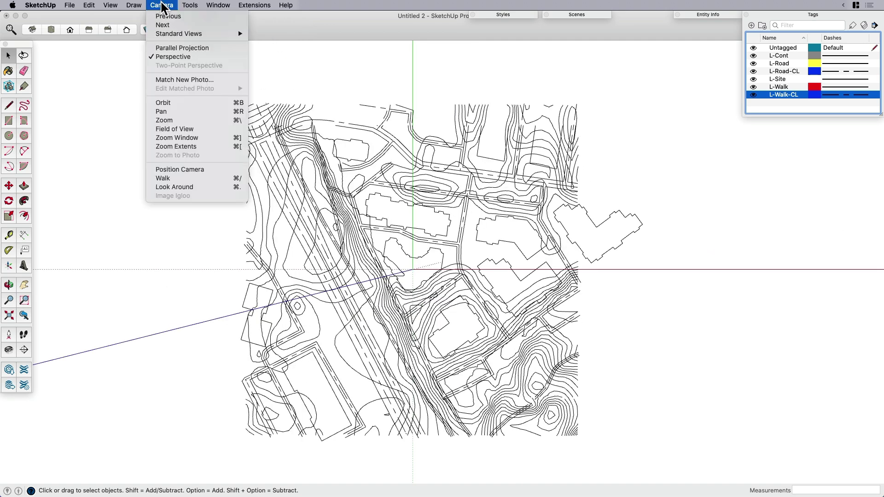
click(164, 48)
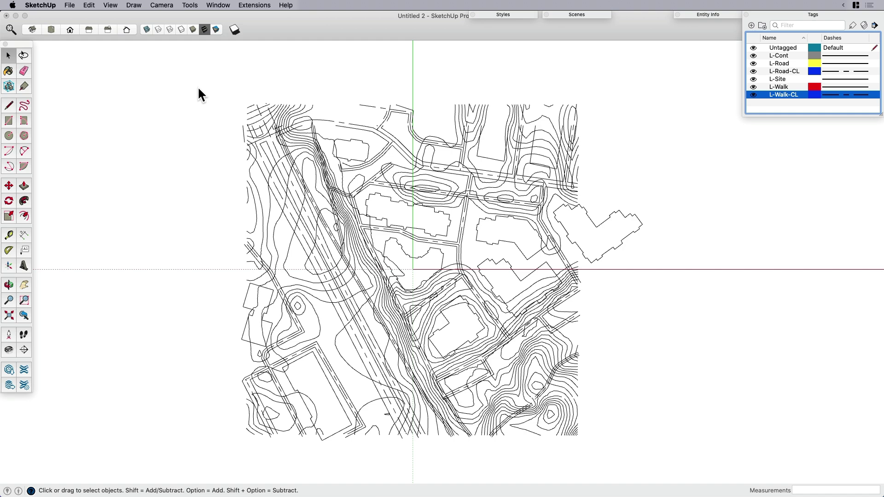
click(111, 6)
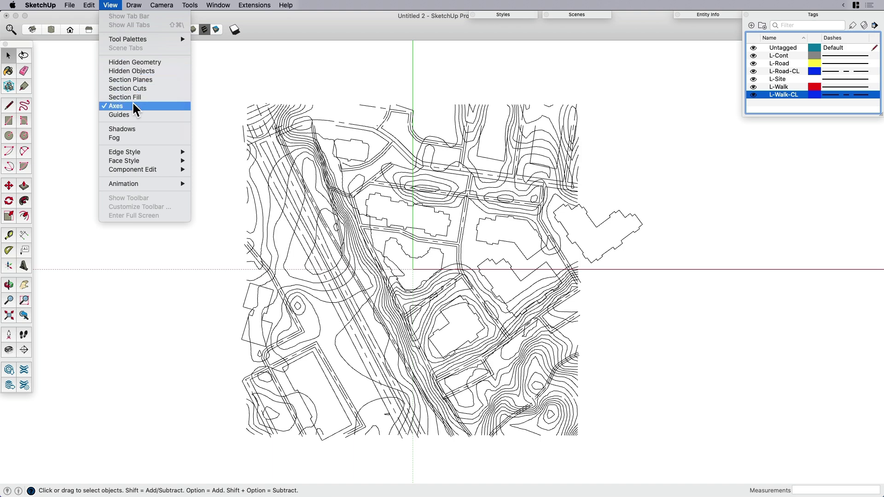
click(137, 109)
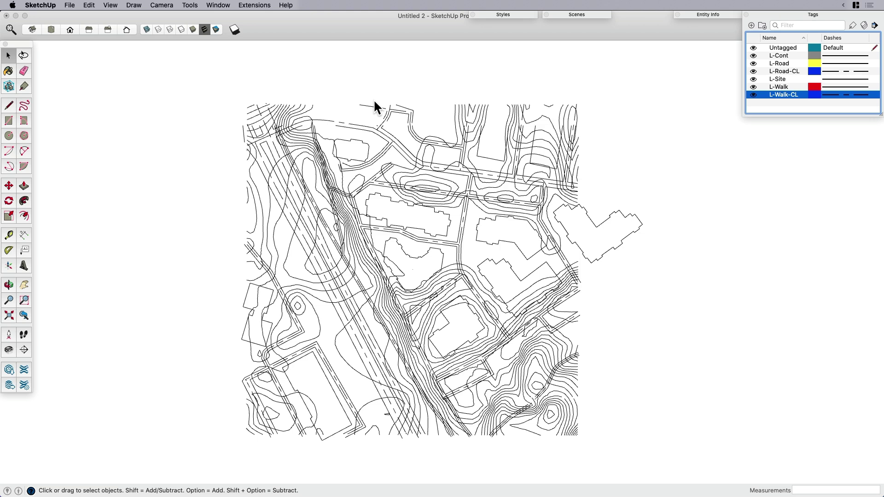
click(418, 262)
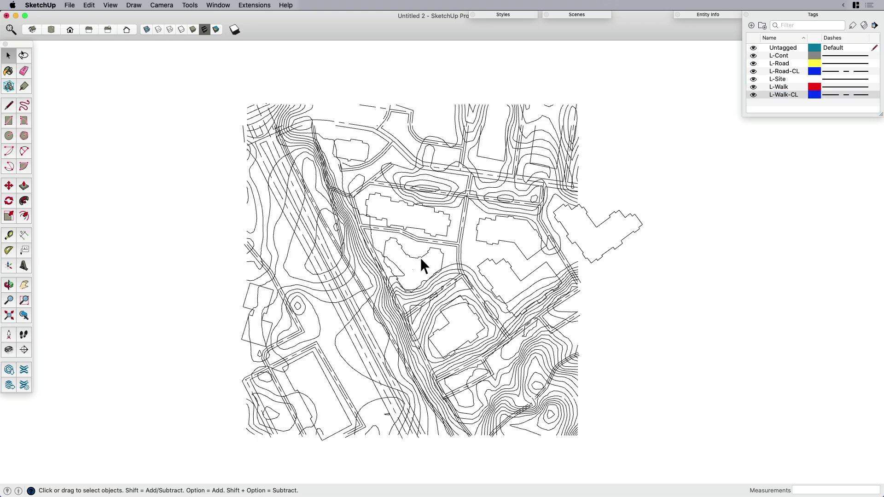
click(421, 258)
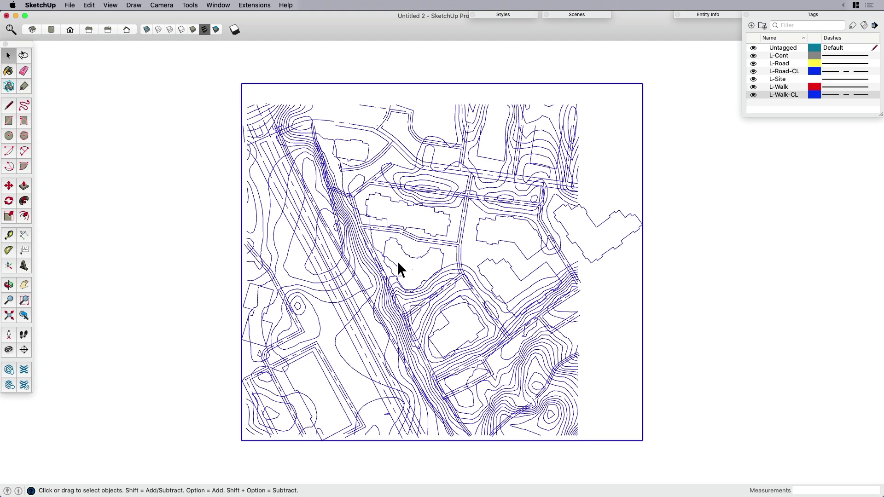
double_click(586, 214)
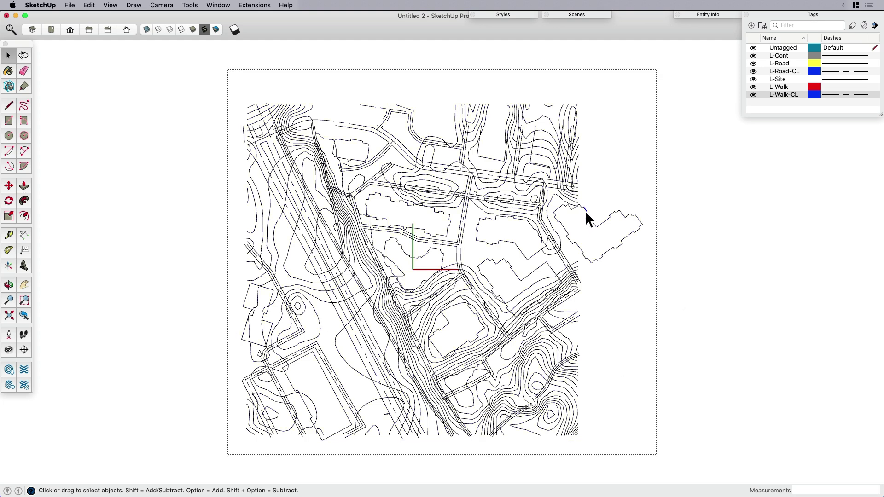
click(708, 14)
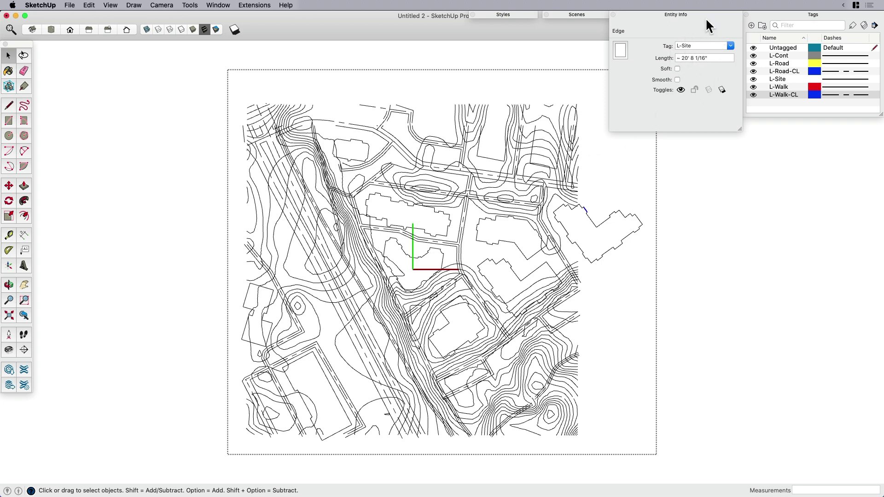
click(675, 15)
click(687, 168)
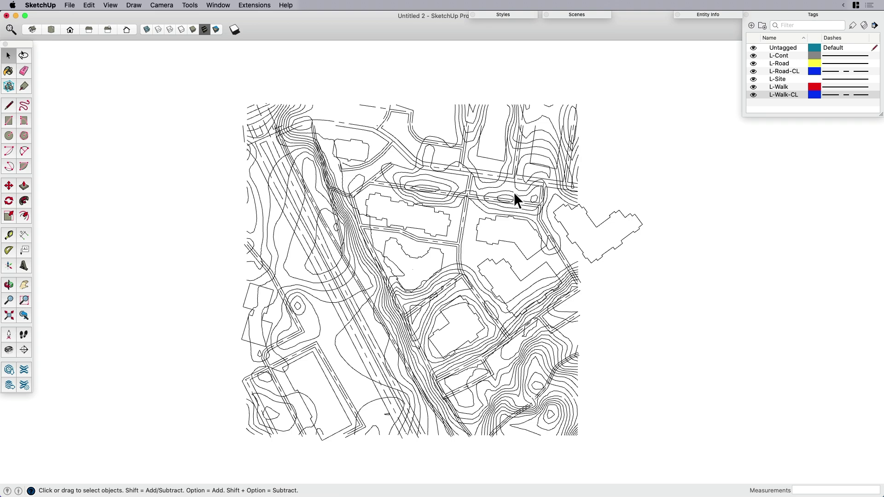
scroll(514, 192, up, 3)
Set the style's edge colour to By material
key(h)
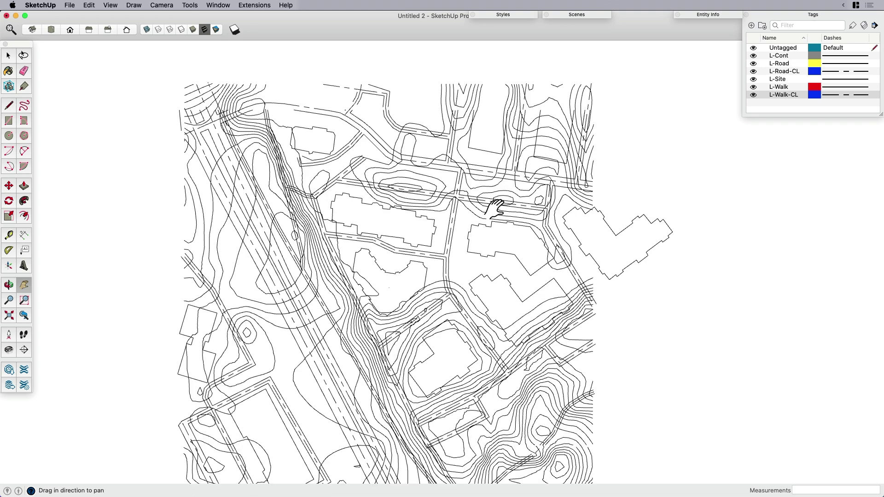
drag(493, 208, 505, 193)
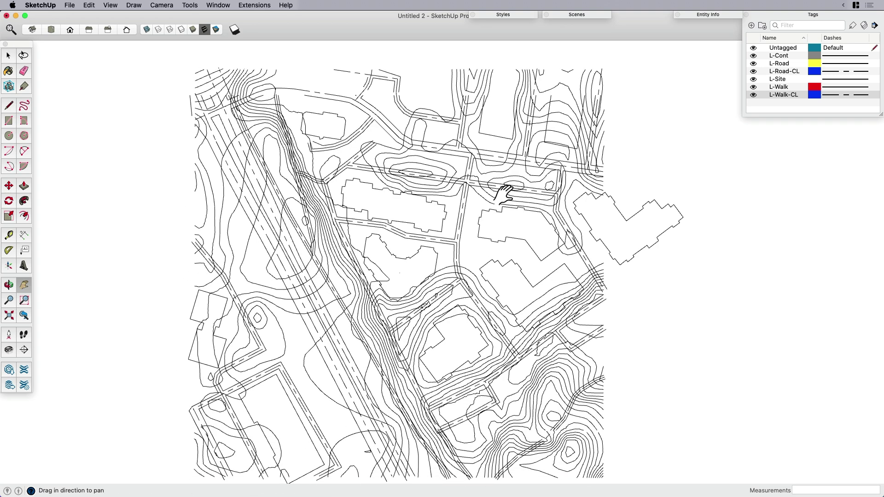
click(503, 15)
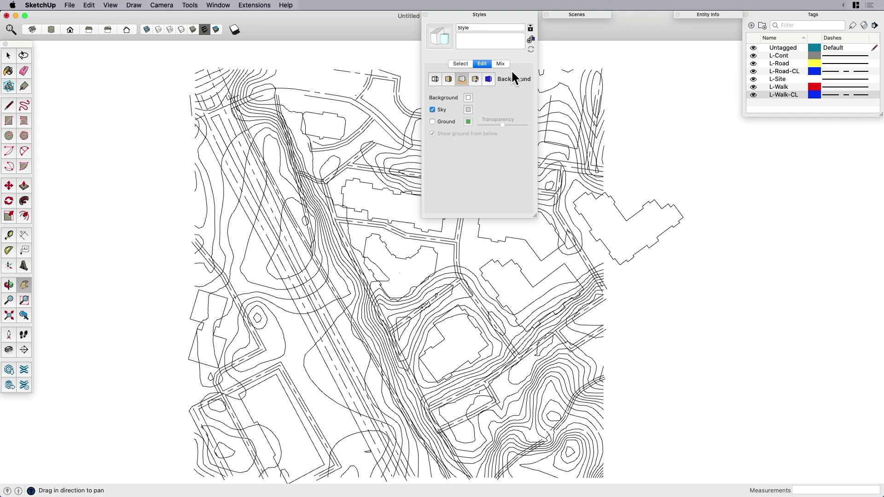
click(434, 79)
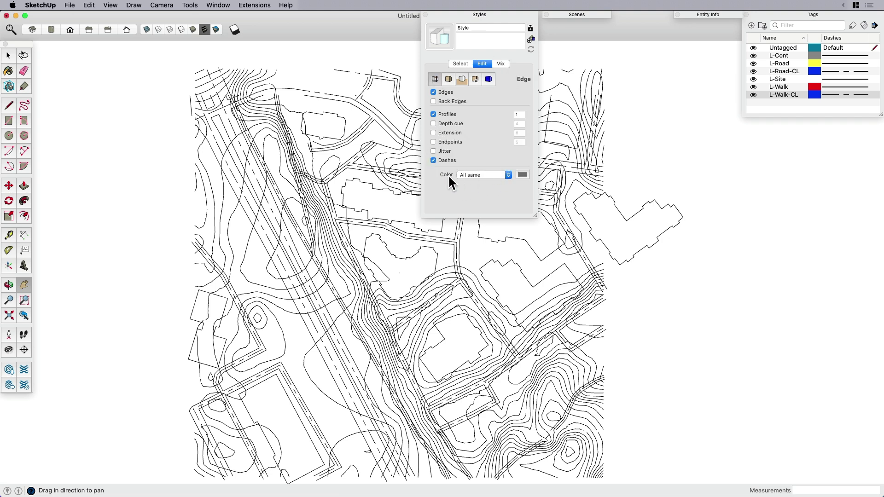
click(522, 176)
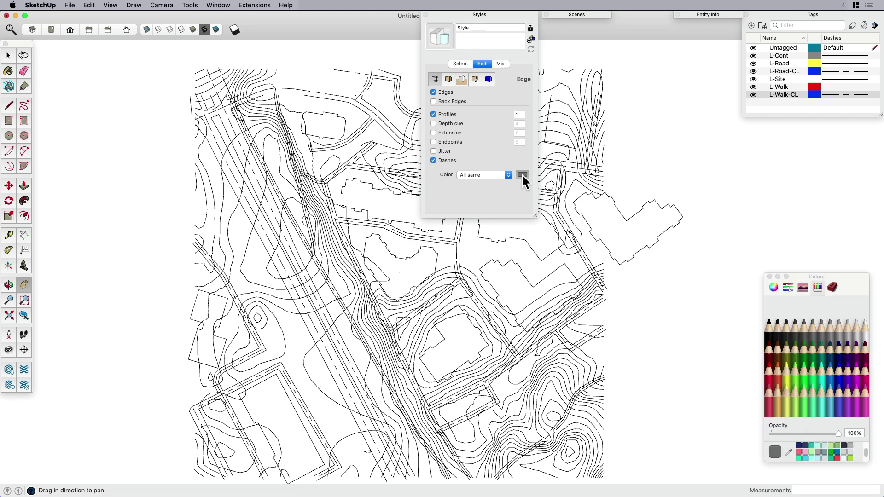
click(769, 277)
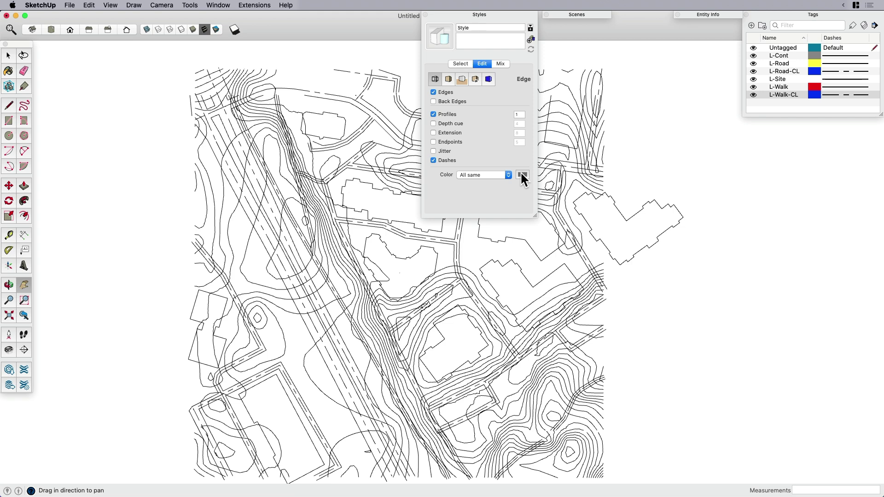
click(478, 175)
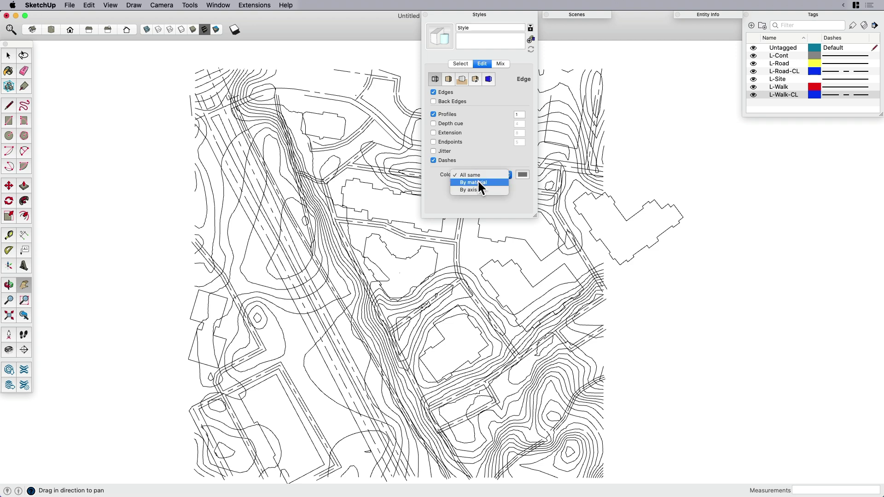
click(479, 183)
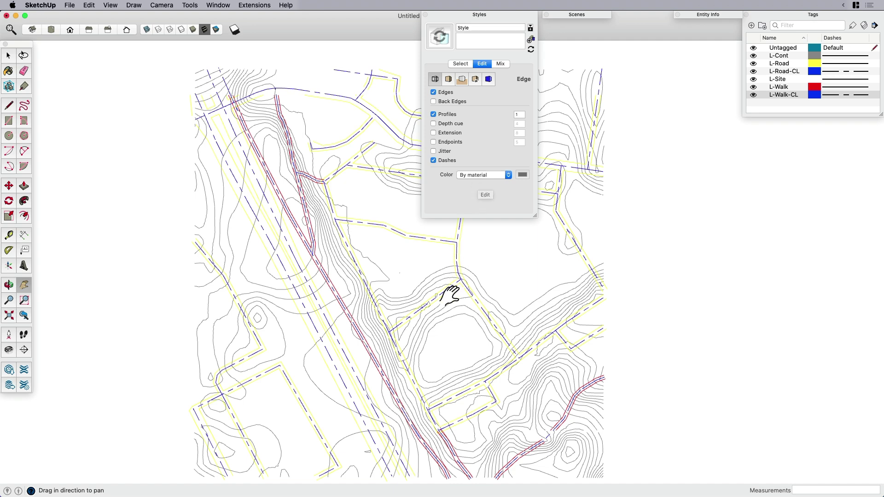
Turn on Color by Tag so roads, centrelines and walks show in their tag colours
drag(806, 12, 612, 137)
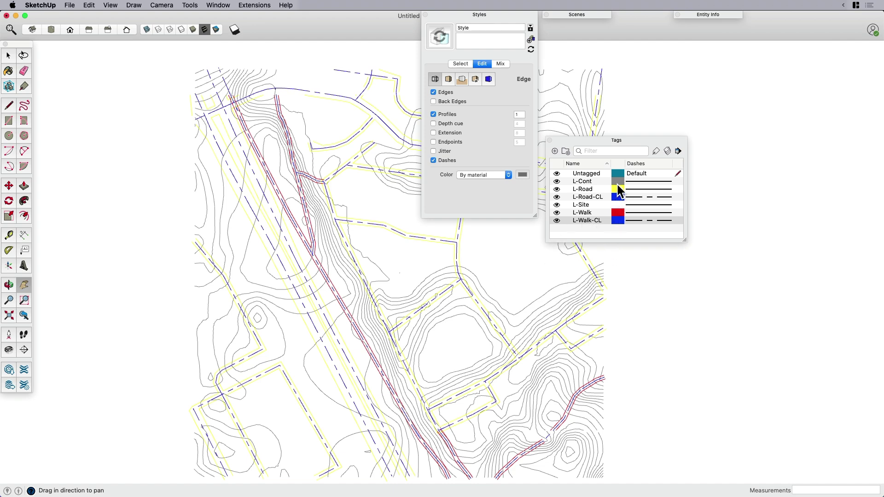
click(559, 189)
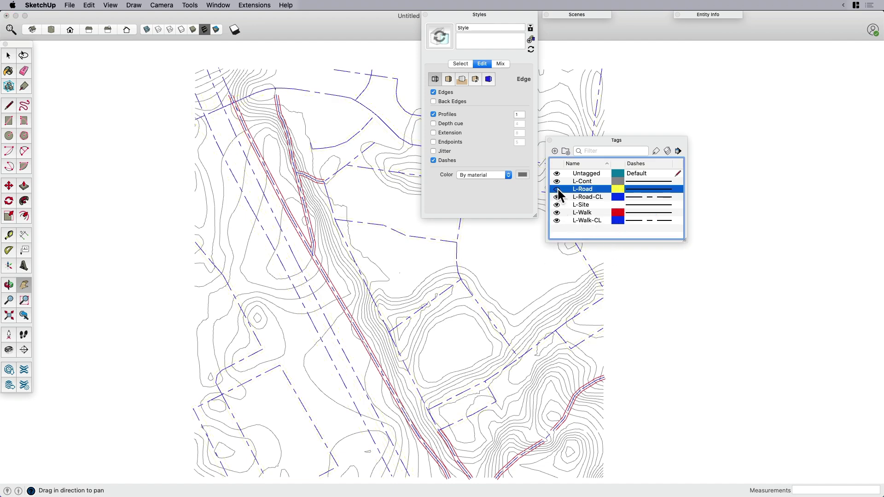
click(556, 197)
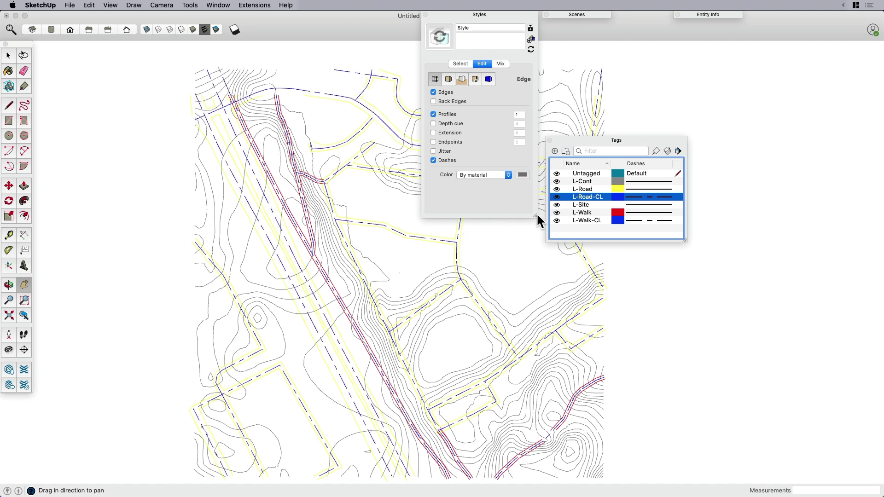
drag(611, 139, 805, 9)
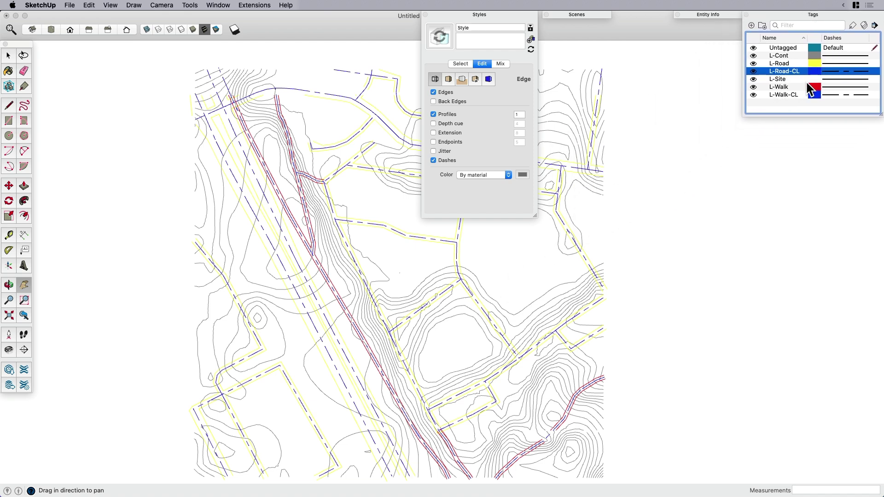
click(864, 25)
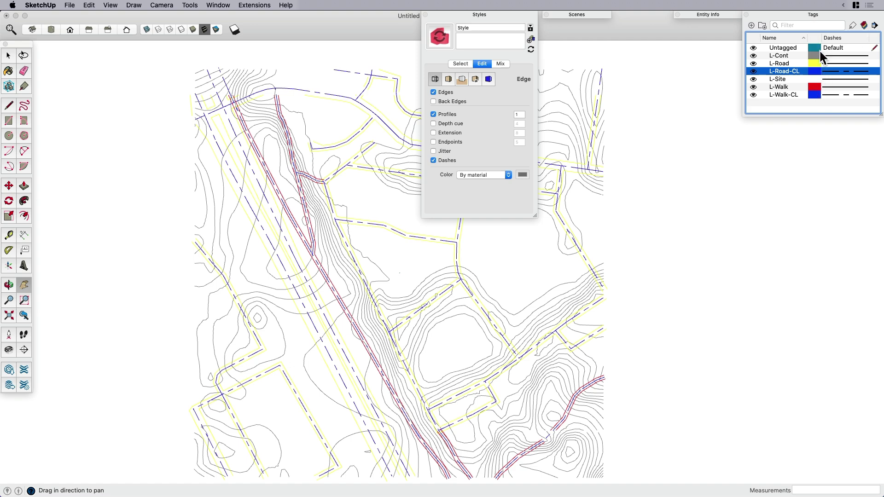
Create a new style named CAD from the current settings and update it
click(531, 41)
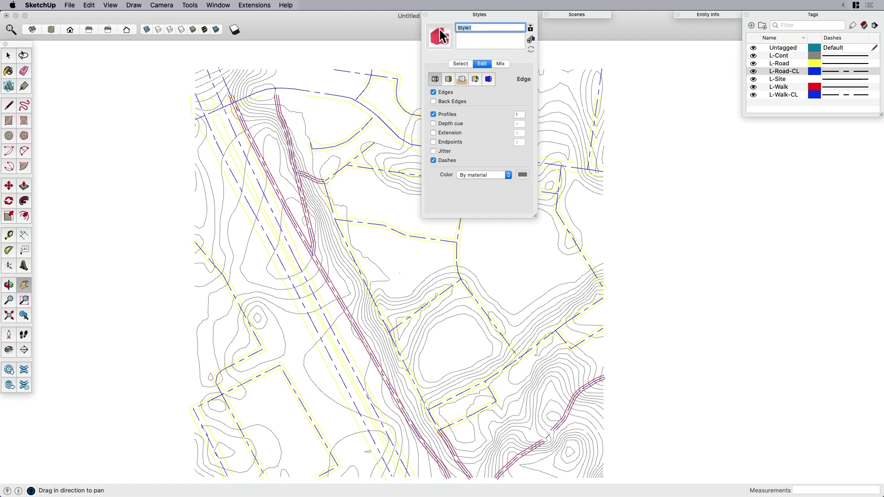
text(CAD)
key(Return)
click(435, 38)
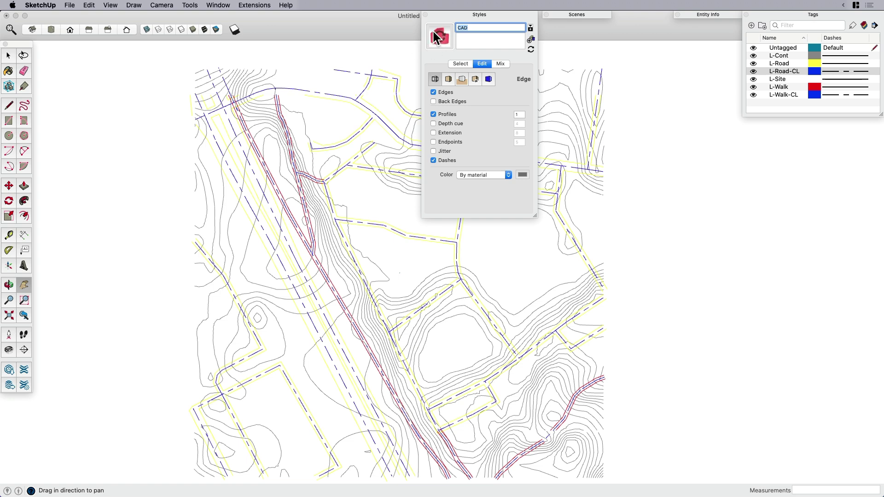
click(478, 13)
Add a scene named CAD with Camera Location unchecked
click(576, 15)
click(511, 26)
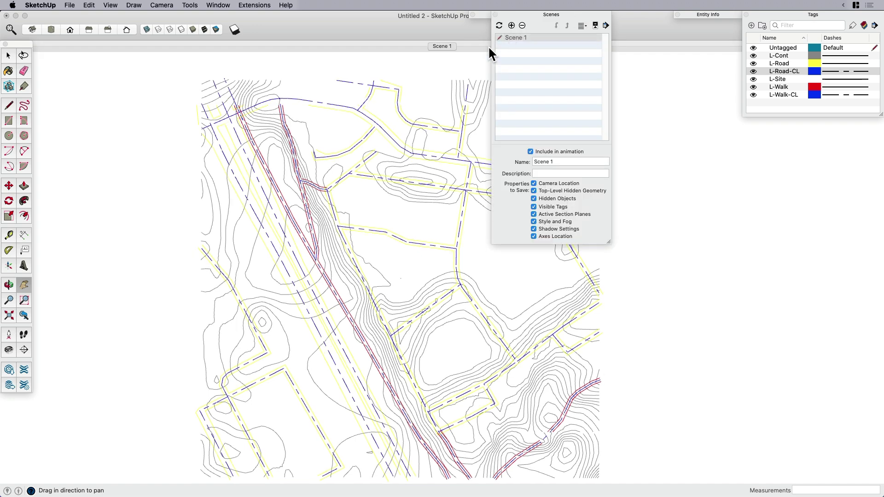
key(Tab)
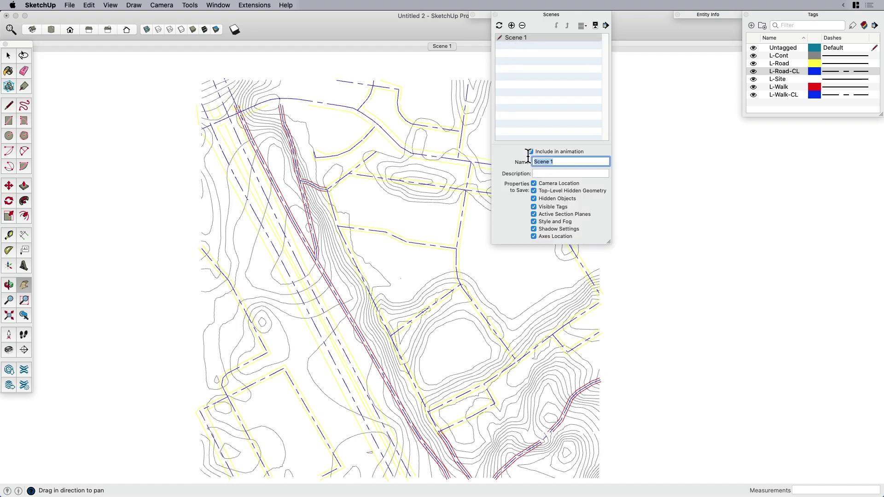
text(CAD)
click(533, 183)
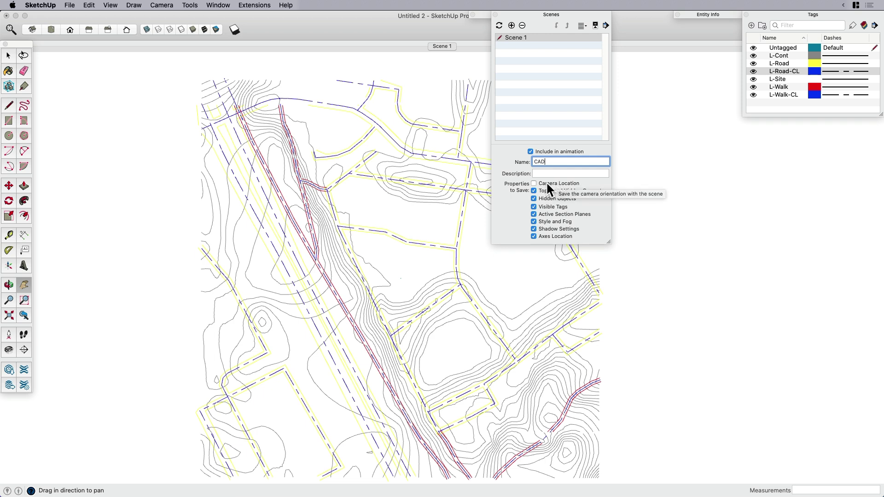
click(549, 16)
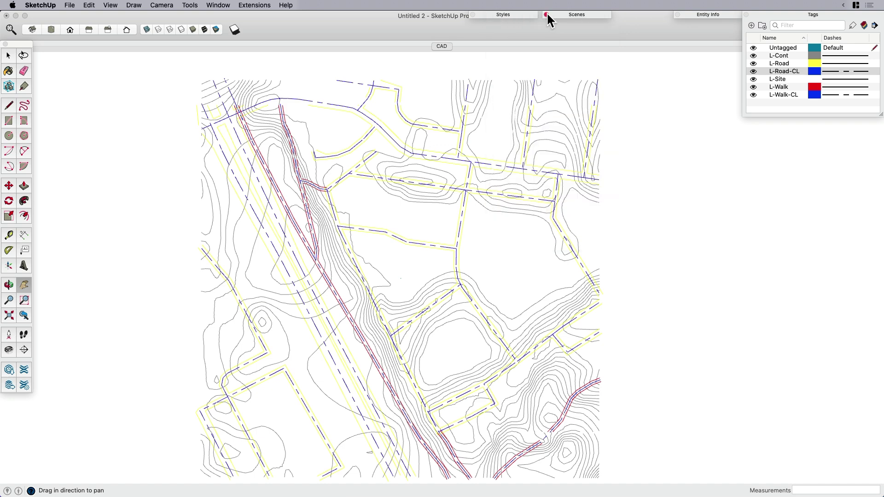
Change the L-Site tag colour to the Ice light cyan
click(505, 15)
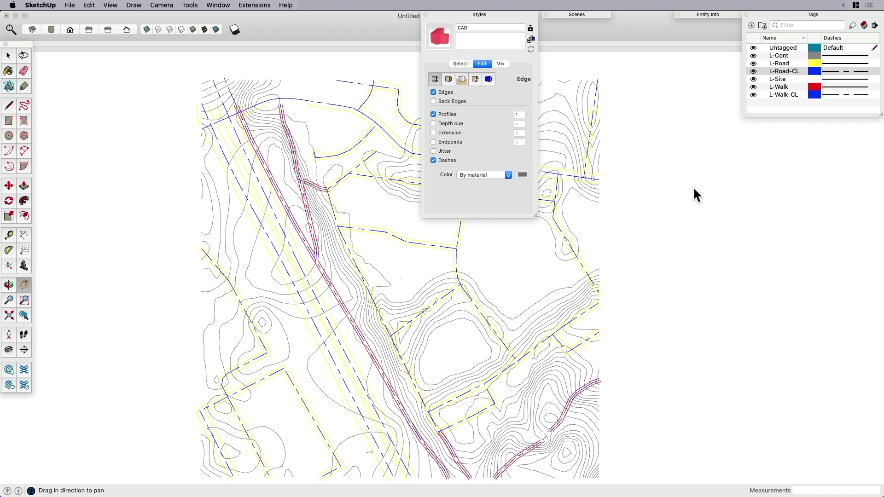
click(814, 87)
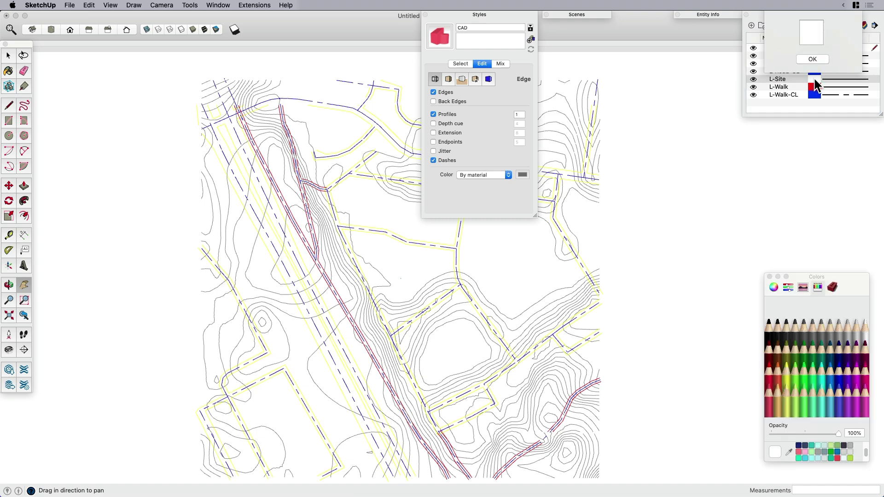
click(822, 387)
click(817, 56)
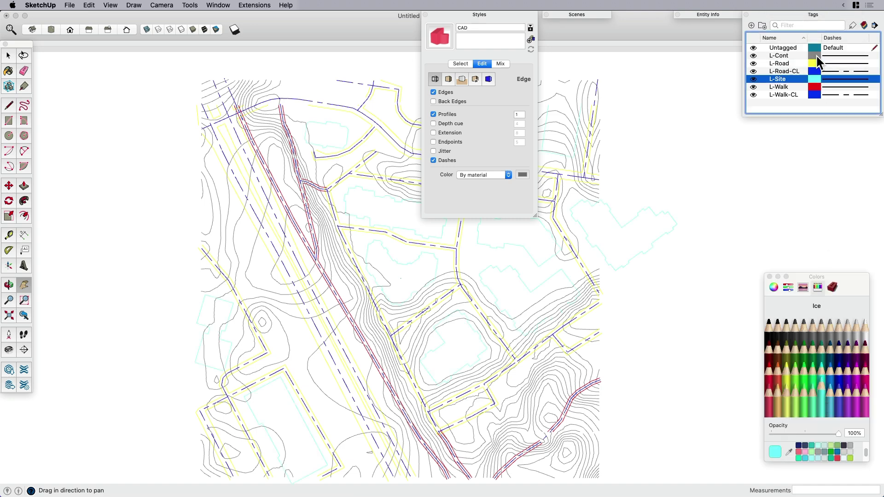
click(770, 276)
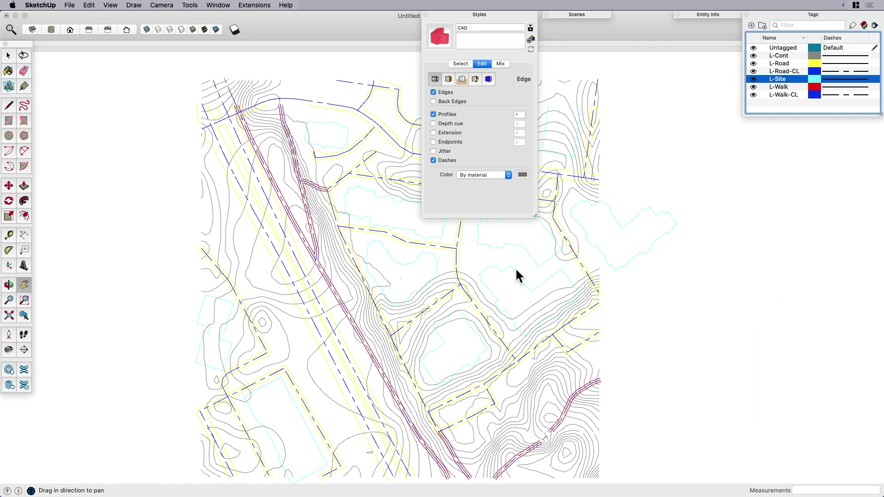
Turn off the sky and set the CAD style background to dark grey Iron
click(462, 79)
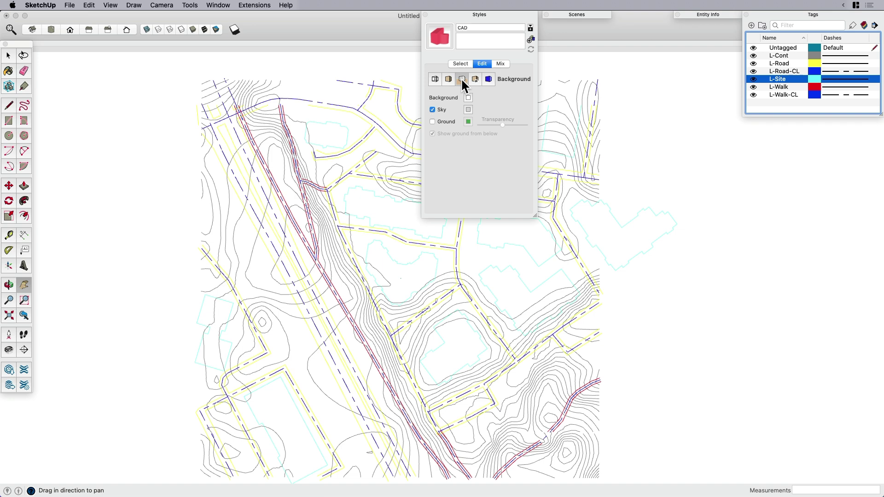
click(433, 110)
click(468, 98)
click(794, 328)
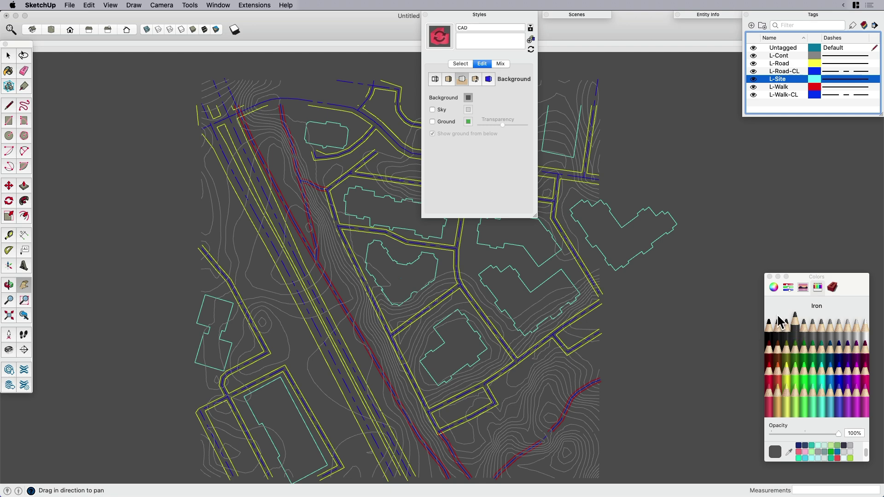
click(769, 276)
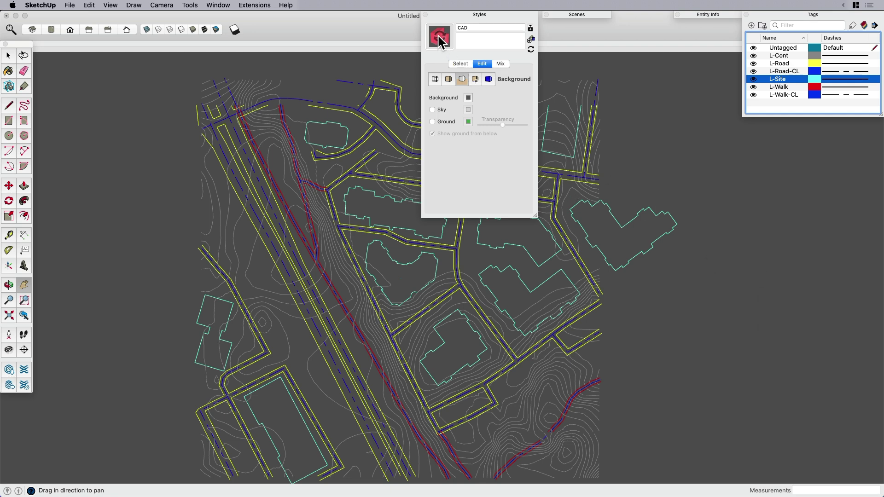
click(474, 15)
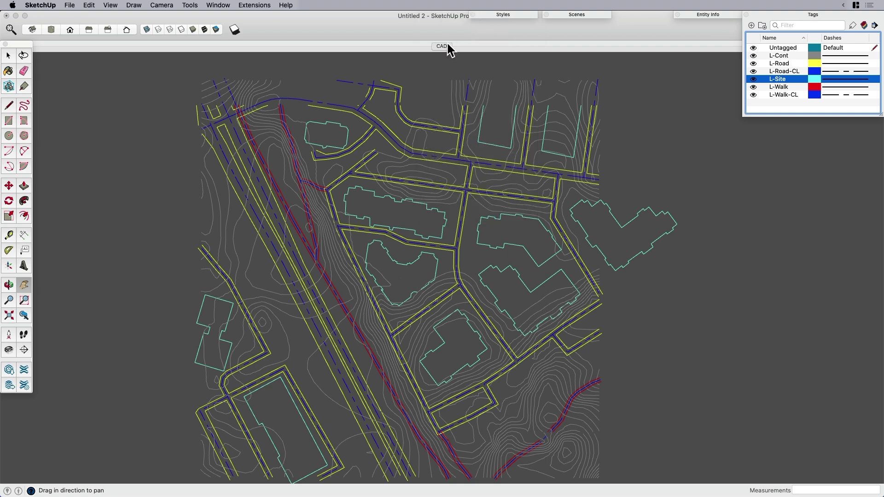
Pan the plan into position and toggle the L-Site tag off and back on
click(525, 241)
key(space)
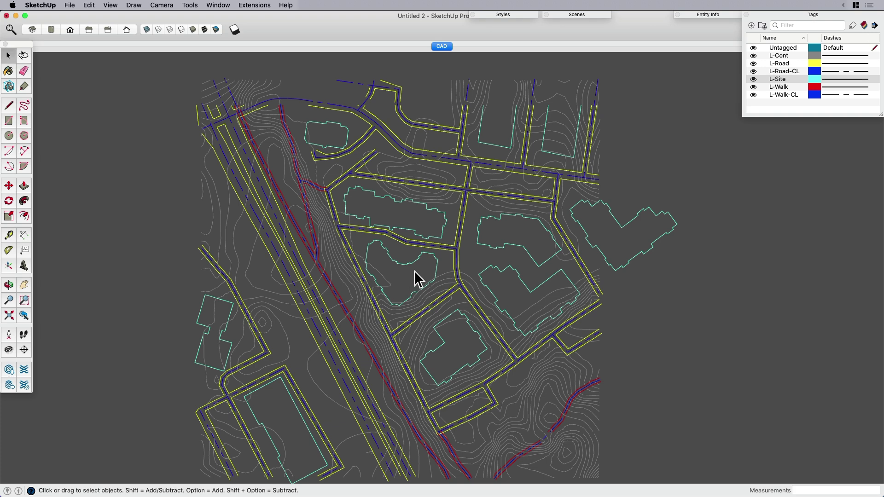
key(h)
drag(426, 288, 490, 269)
key(space)
click(753, 79)
click(753, 79)
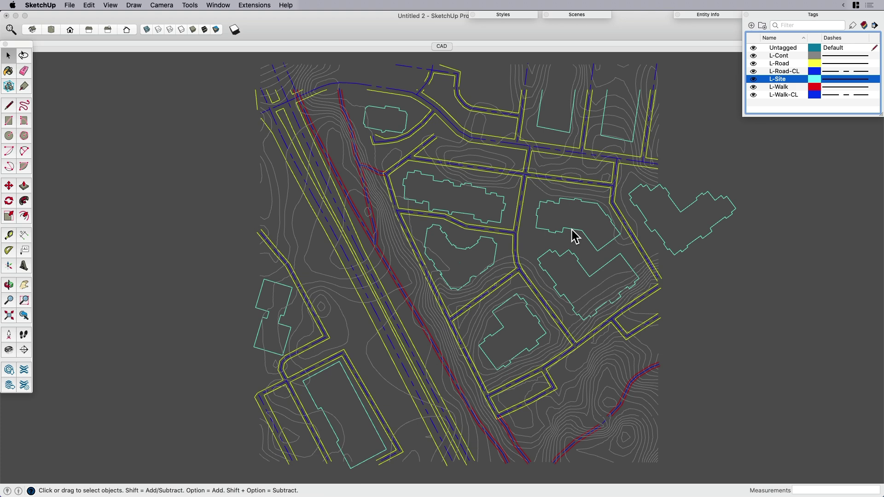
Explode the CAD component, then explode its inner group into loose lines
click(486, 240)
right_click(483, 235)
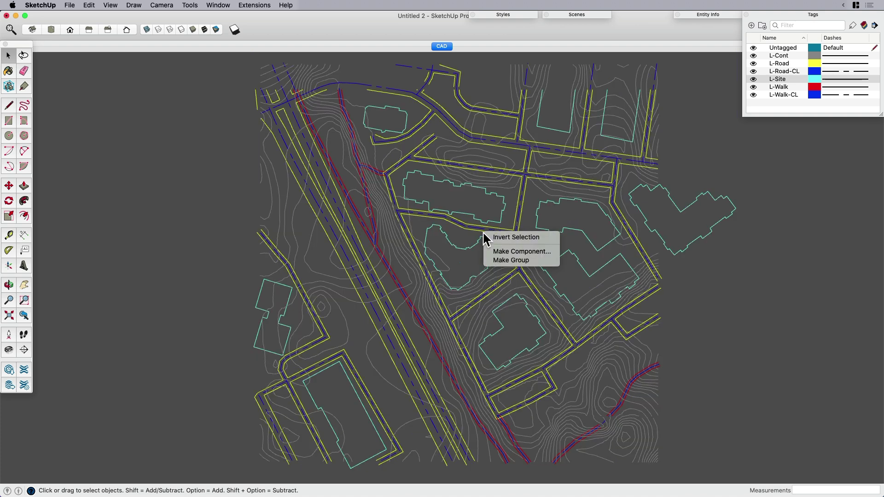
click(488, 216)
click(463, 230)
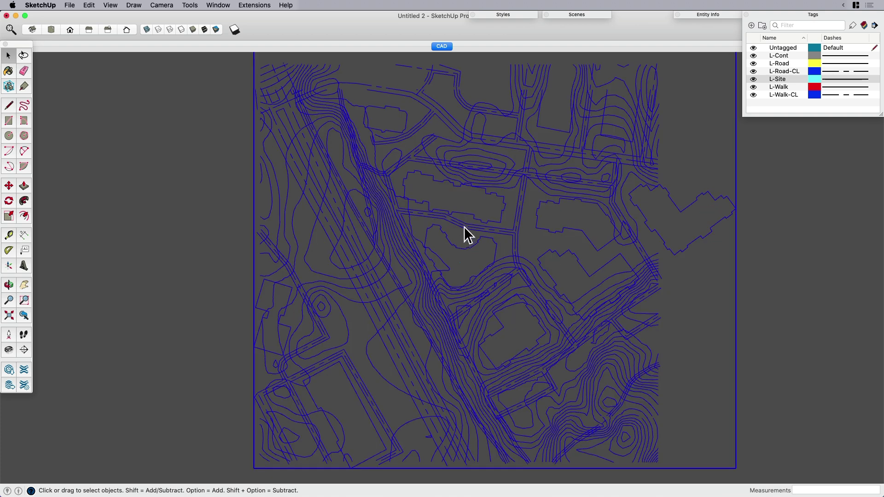
right_click(464, 233)
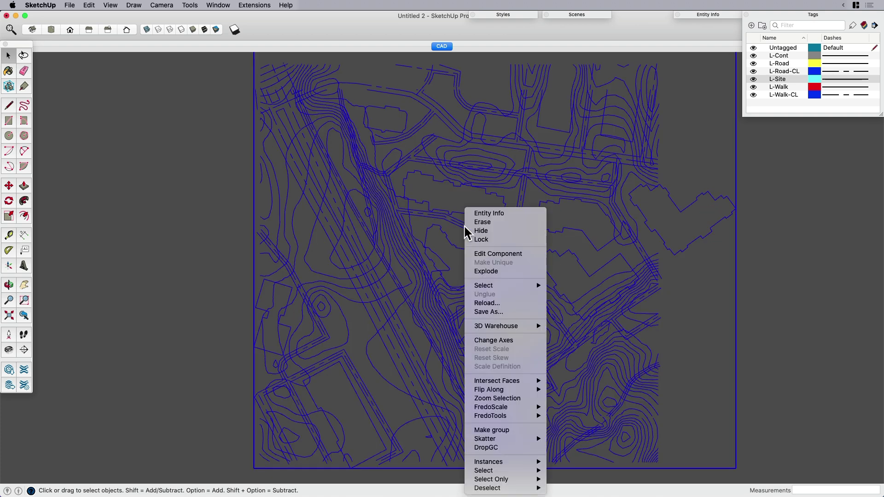
click(485, 273)
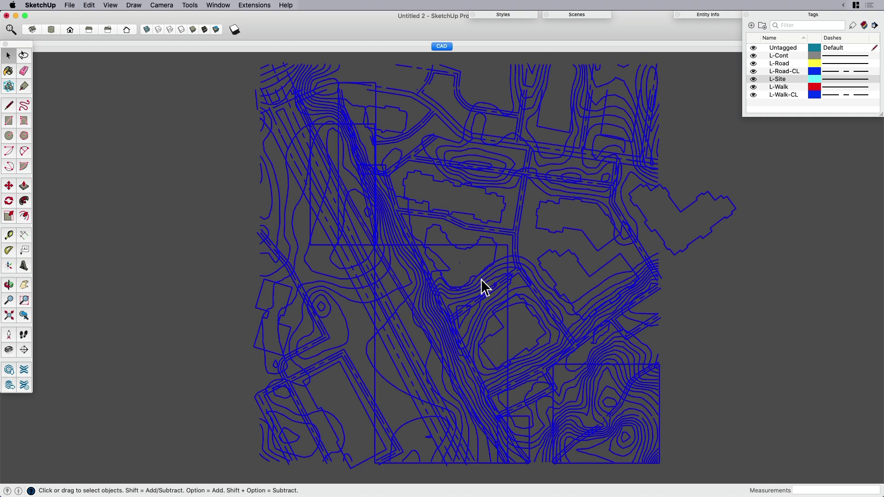
right_click(482, 280)
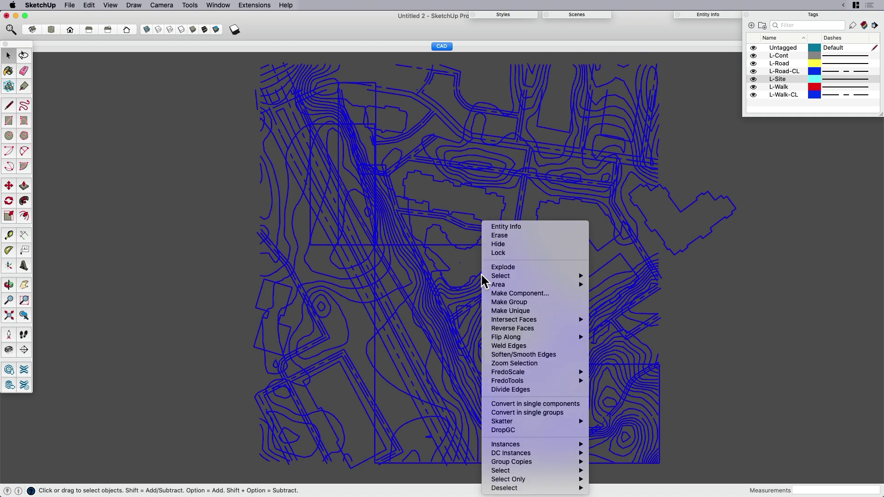
click(508, 269)
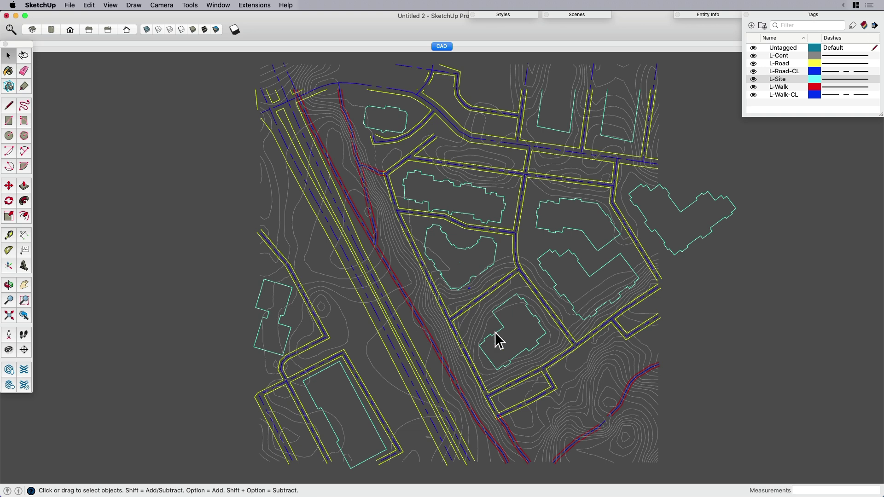
Select contour and road lines around the middle block, then clear the selection
click(424, 311)
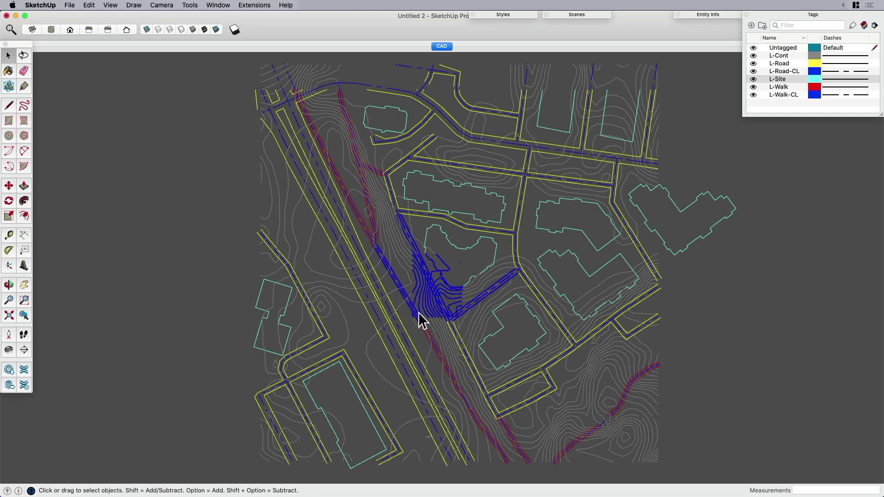
drag(562, 178, 409, 328)
drag(596, 180, 433, 375)
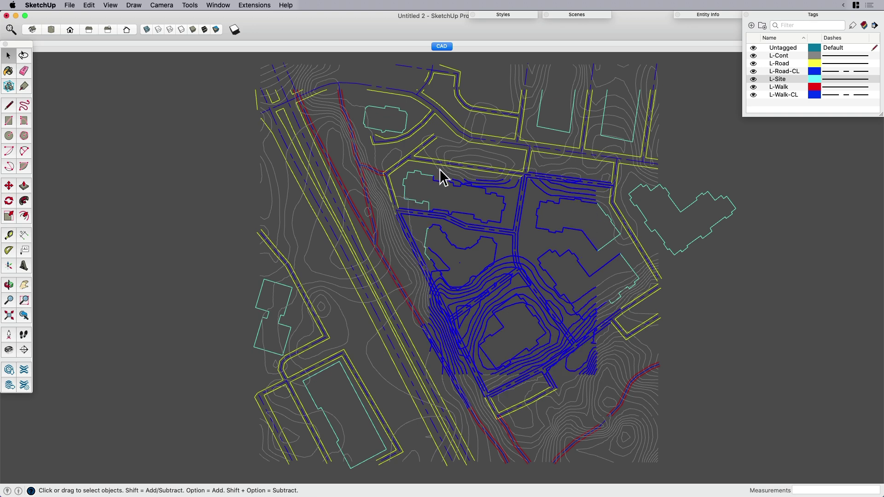
click(692, 339)
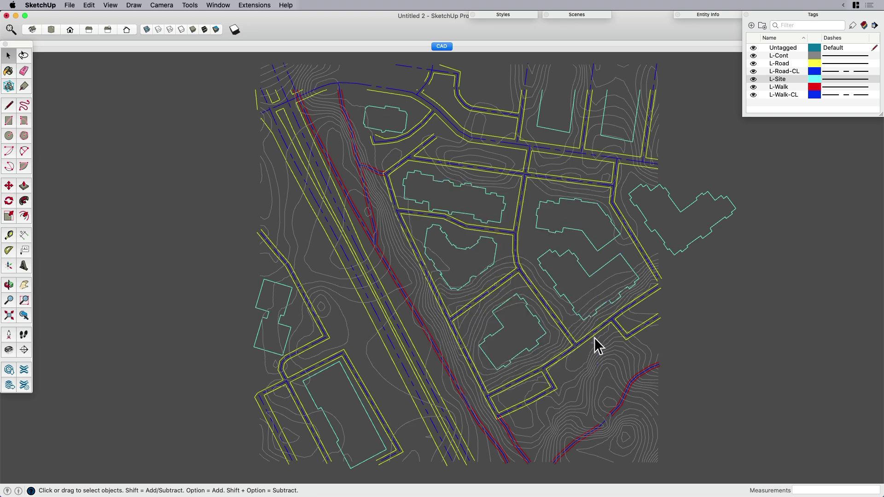
In Entity Info, confirm a road edge sits on L-Road and a building edge on L-Site
click(551, 318)
scroll(551, 316, up, 5)
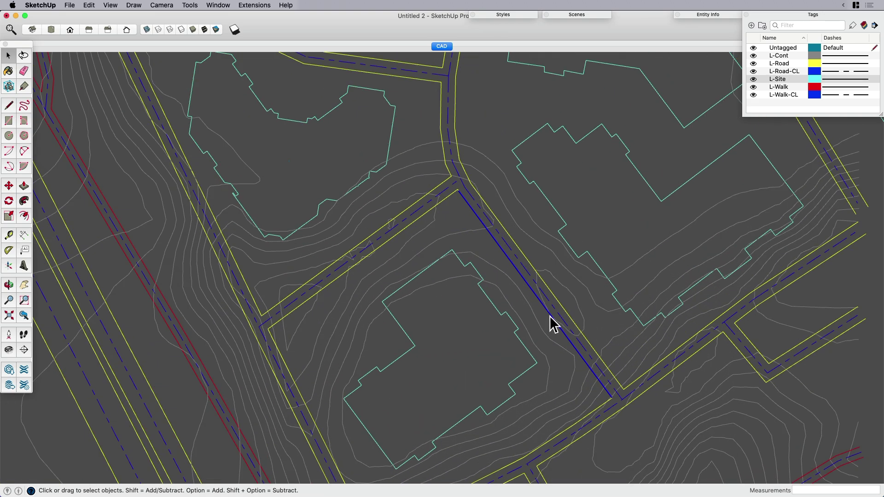
click(713, 14)
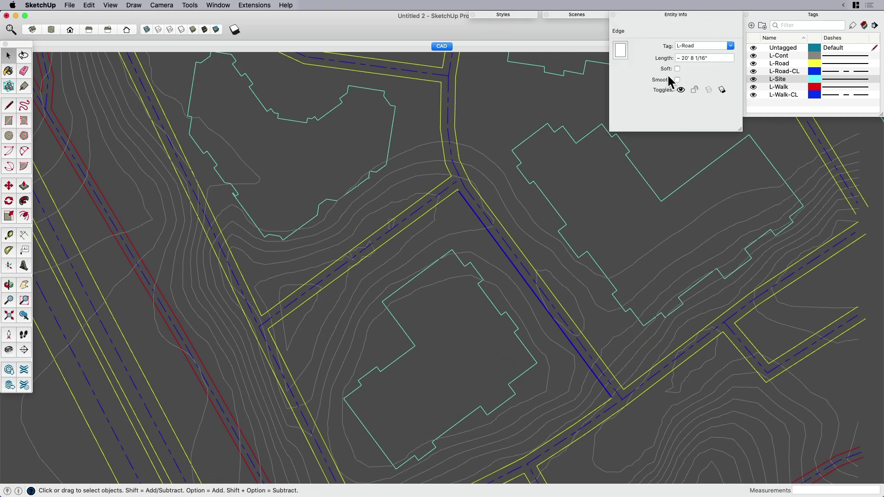
drag(536, 289, 493, 311)
click(609, 203)
click(646, 184)
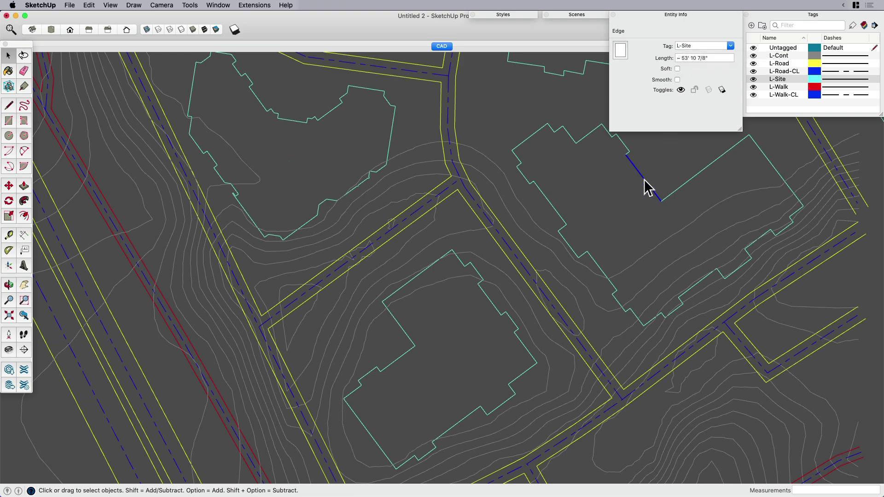
scroll(648, 188, down, 6)
Select all the L-Site building outline edges with Select > All with Same Tag
click(637, 199)
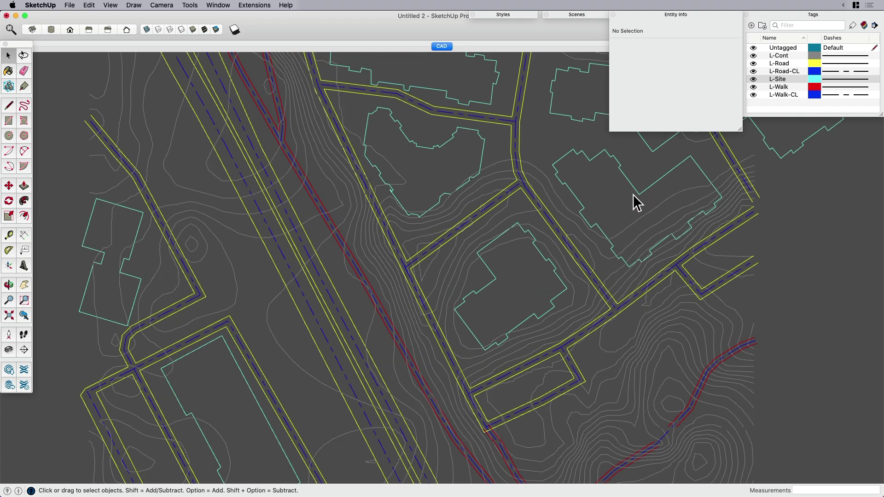
drag(590, 225, 513, 297)
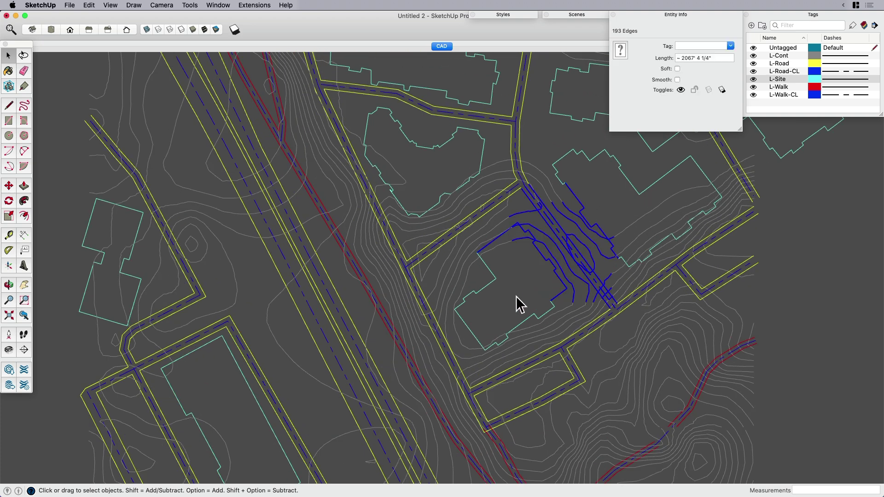
click(618, 209)
click(577, 200)
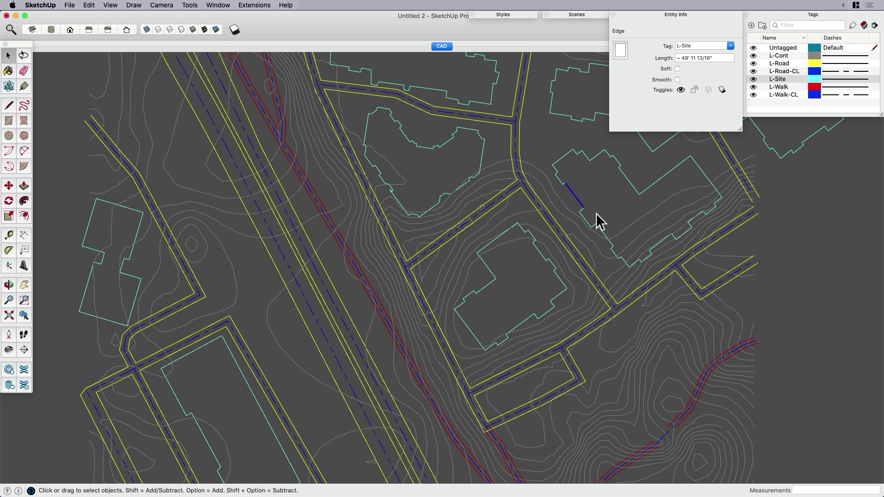
shift+middle_drag(598, 221, 562, 254)
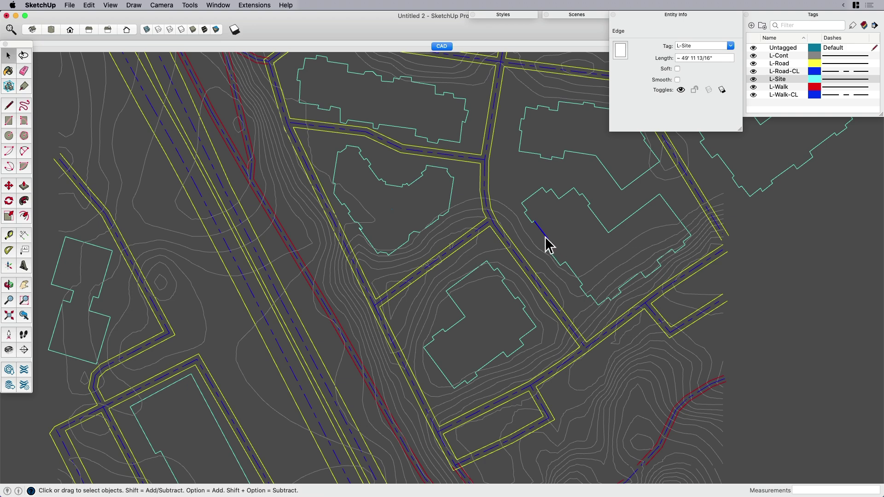
right_click(546, 240)
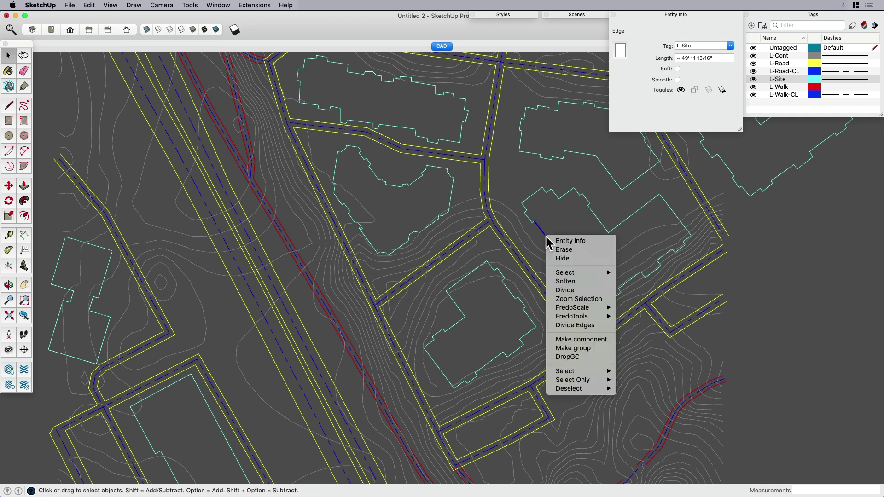
mouse_move(576, 276)
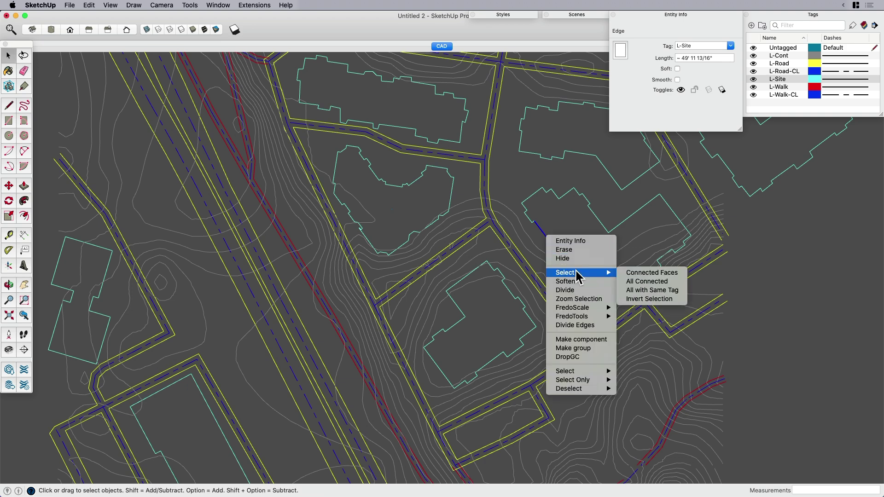
click(641, 291)
Make the 483 selected building edges into one group
right_click(543, 234)
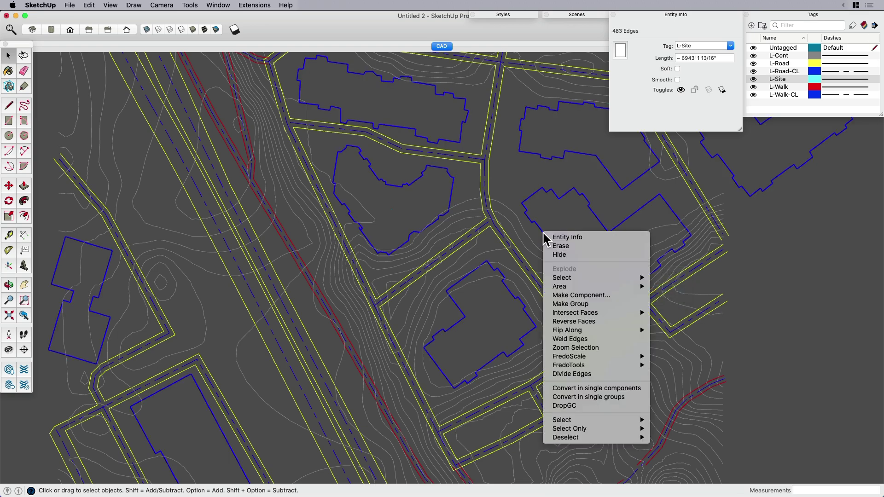
click(505, 242)
scroll(516, 267, down, 3)
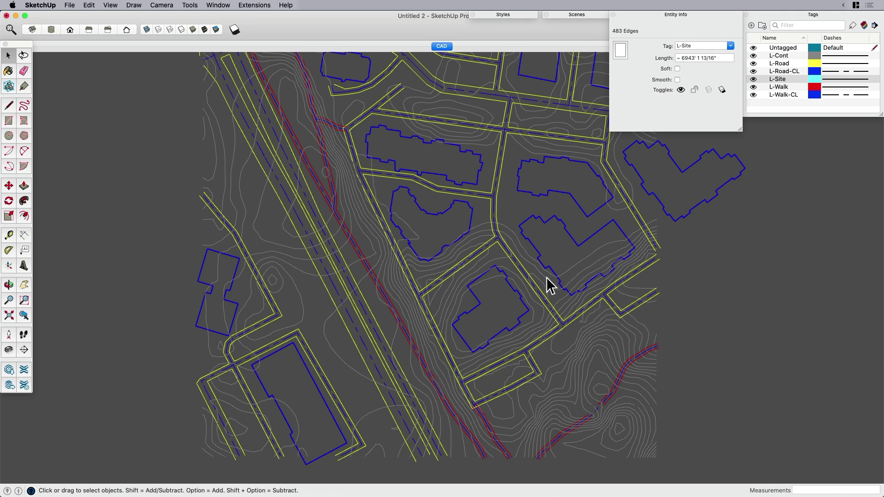
scroll(543, 272, up, 2)
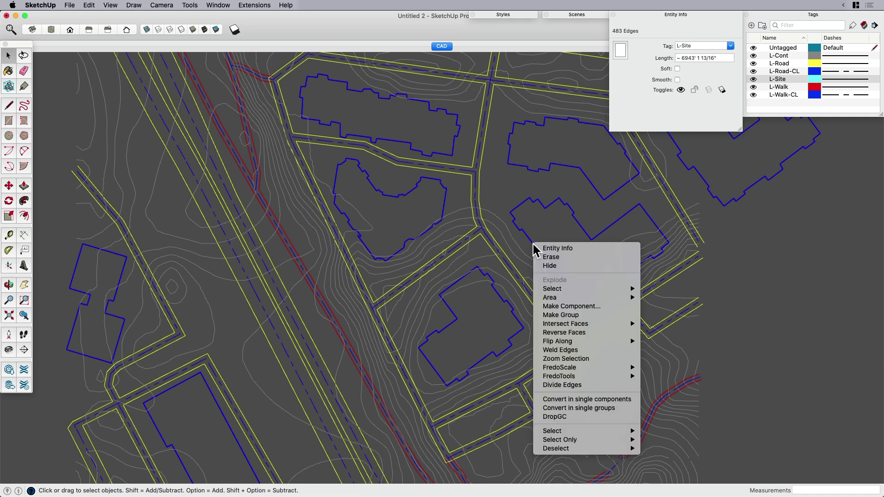
mouse_move(562, 289)
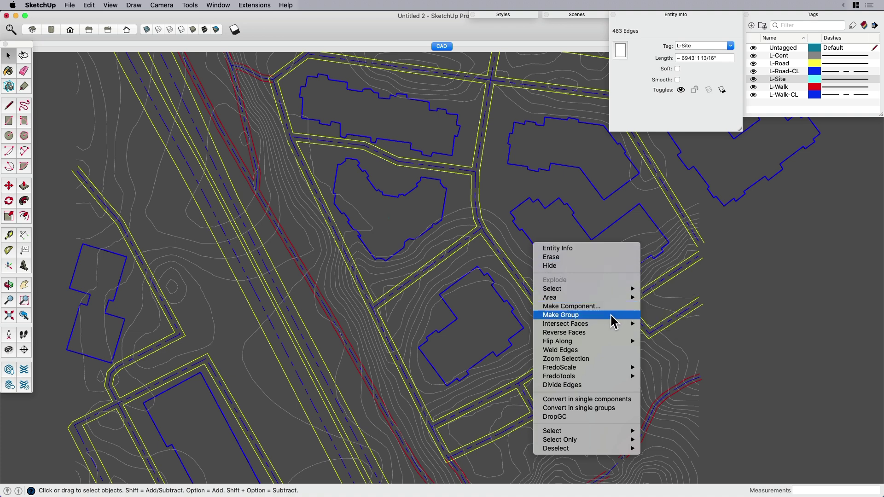
click(613, 316)
scroll(598, 255, down, 3)
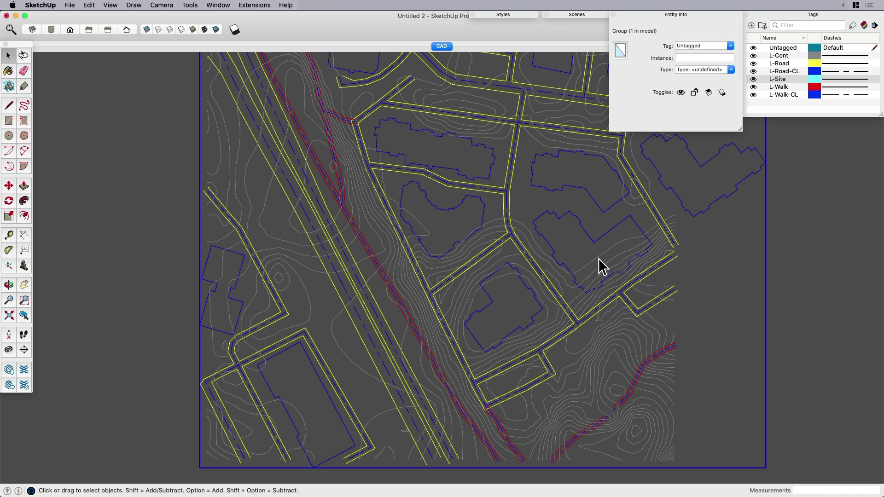
key(m)
click(597, 258)
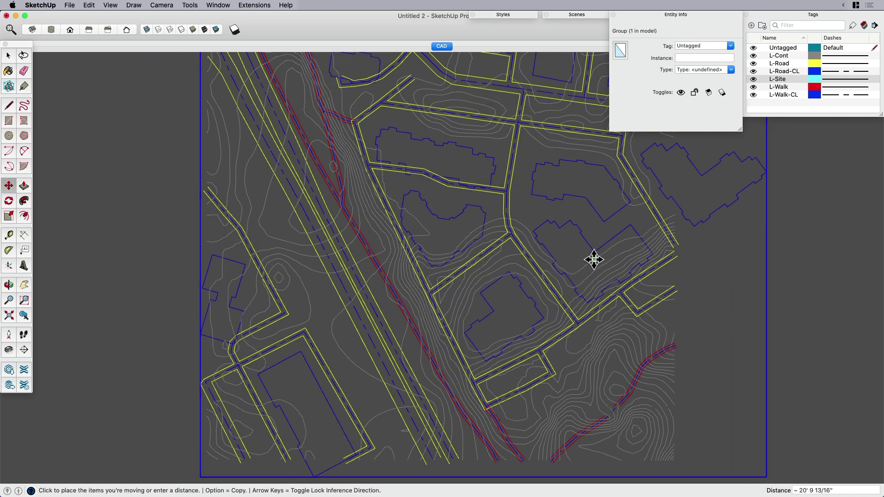
key(space)
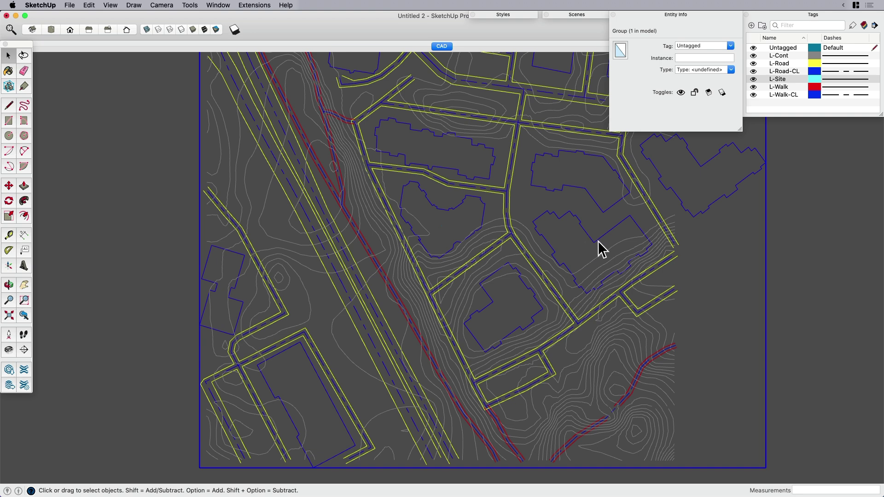
click(756, 286)
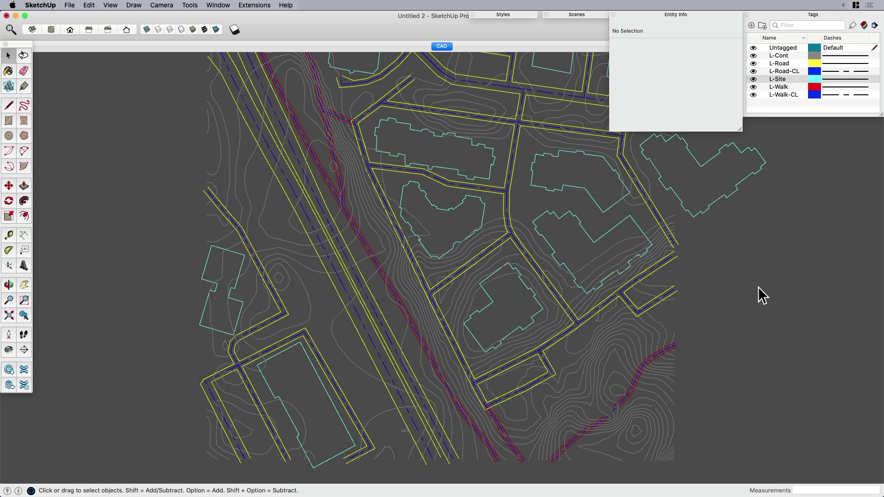
click(586, 233)
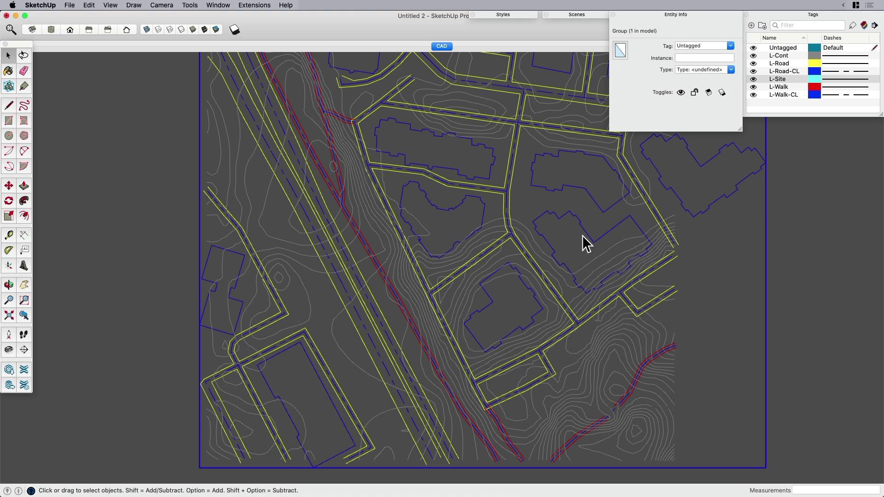
scroll(590, 240, up, 2)
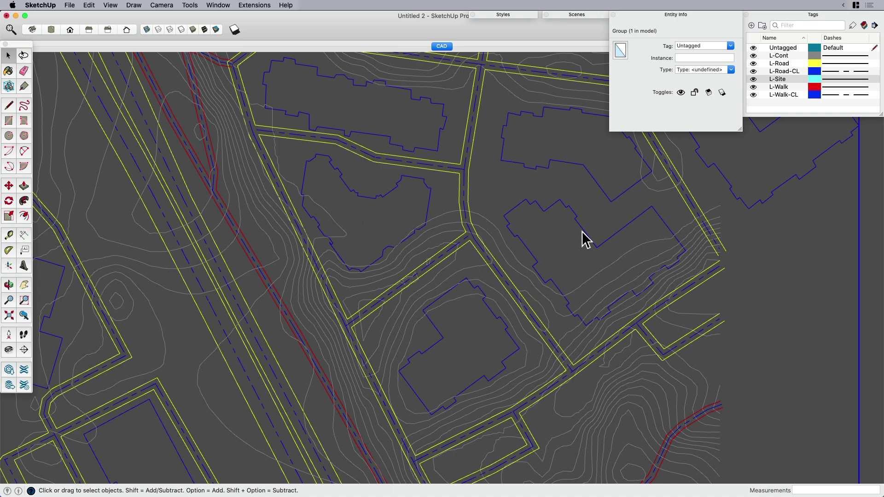
scroll(582, 231, down, 3)
Move all the building outline edges onto the Untagged tag in Entity Info
click(560, 234)
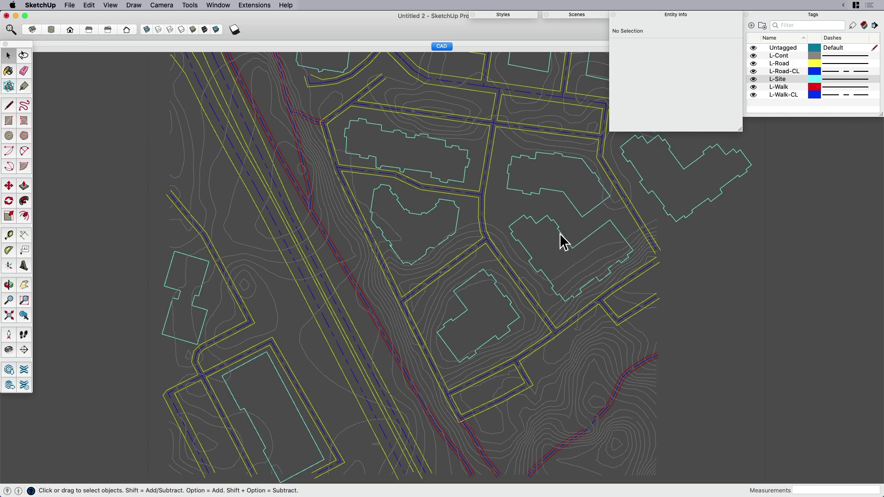
triple_click(561, 235)
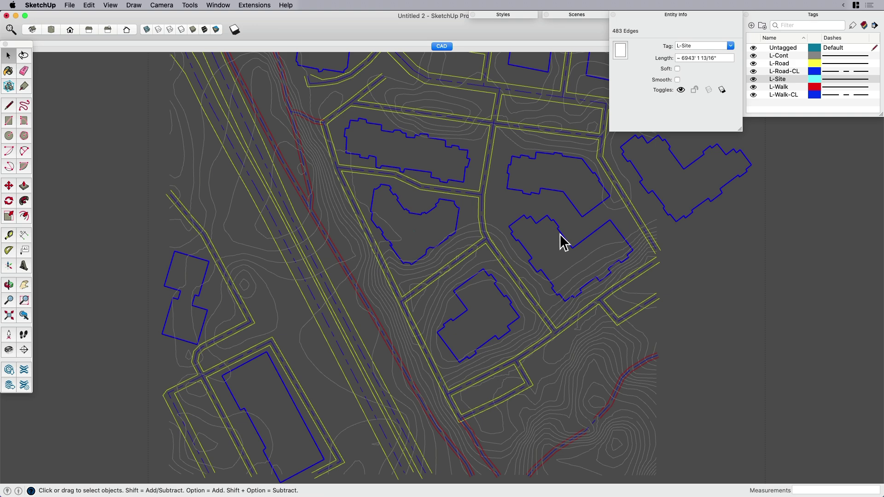
click(730, 46)
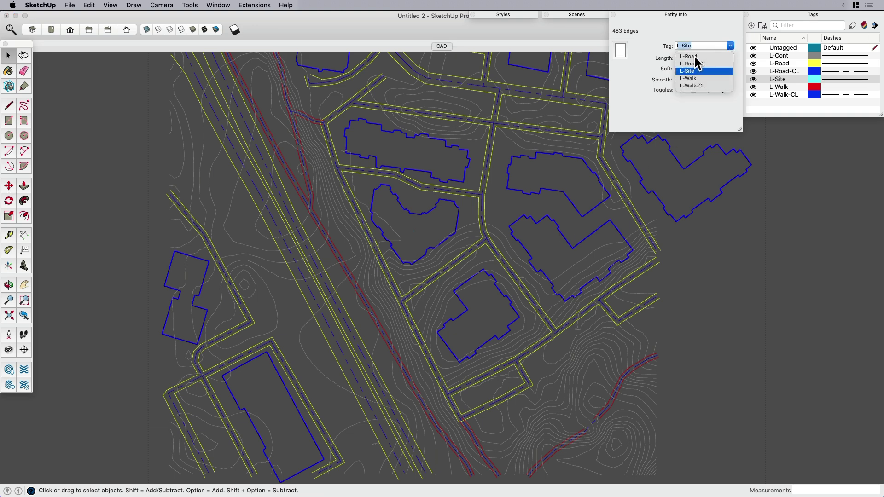
scroll(696, 64, up, 2)
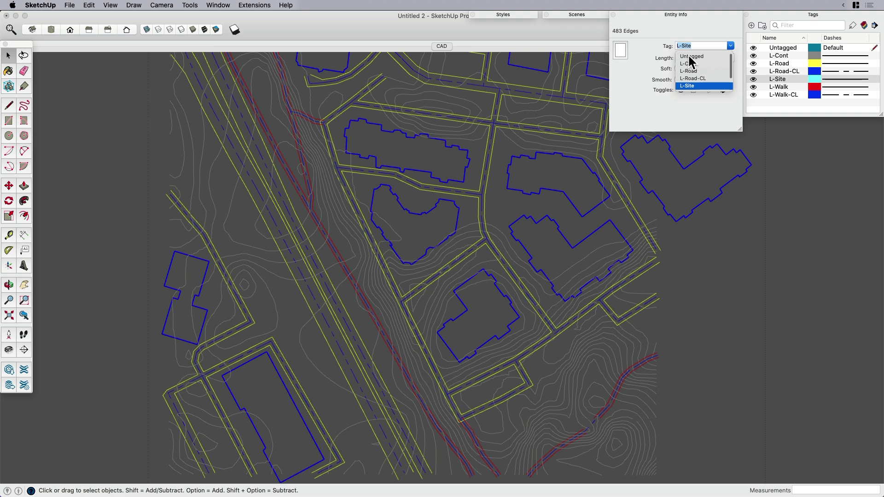
click(689, 56)
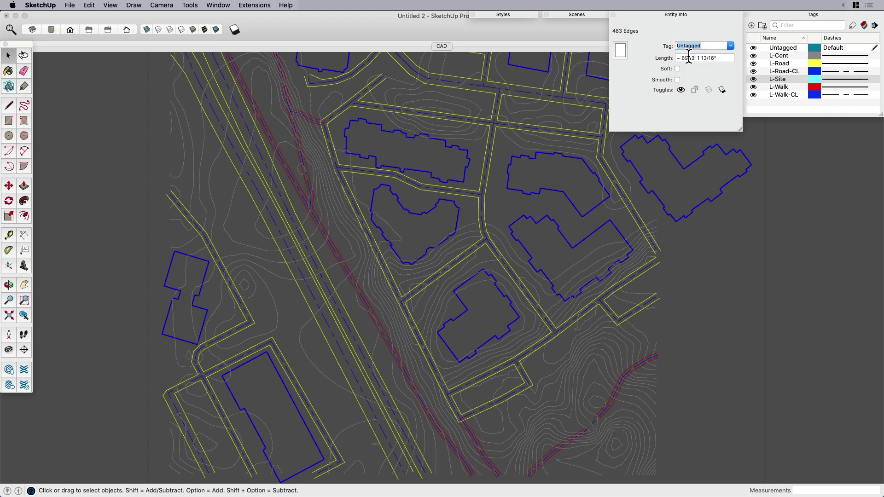
Change the Untagged tag colour from cyan to Cantaloupe
click(767, 290)
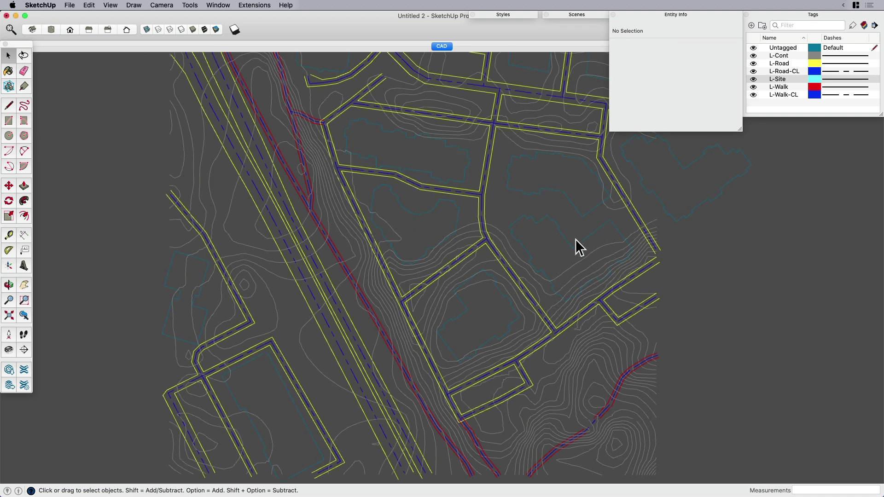
click(817, 47)
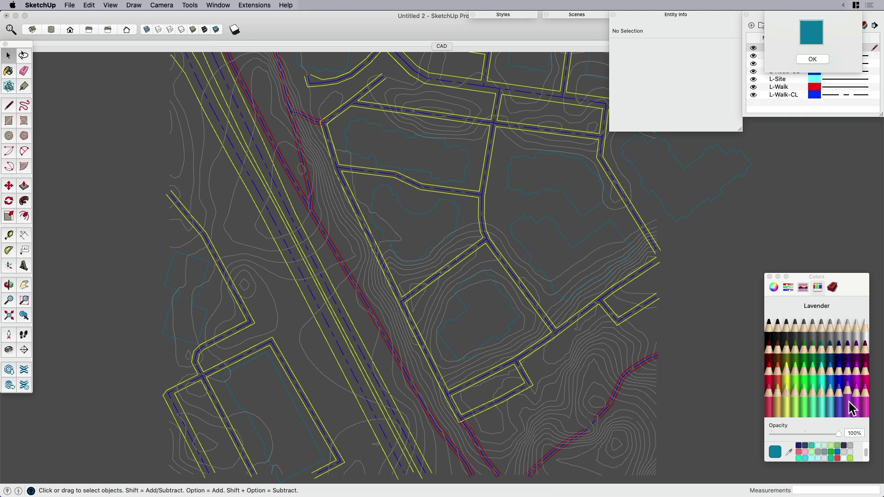
click(777, 401)
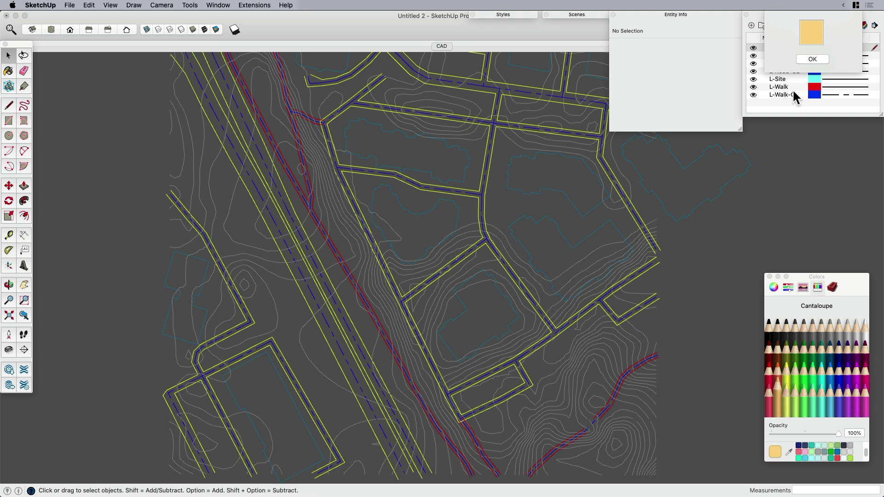
click(812, 59)
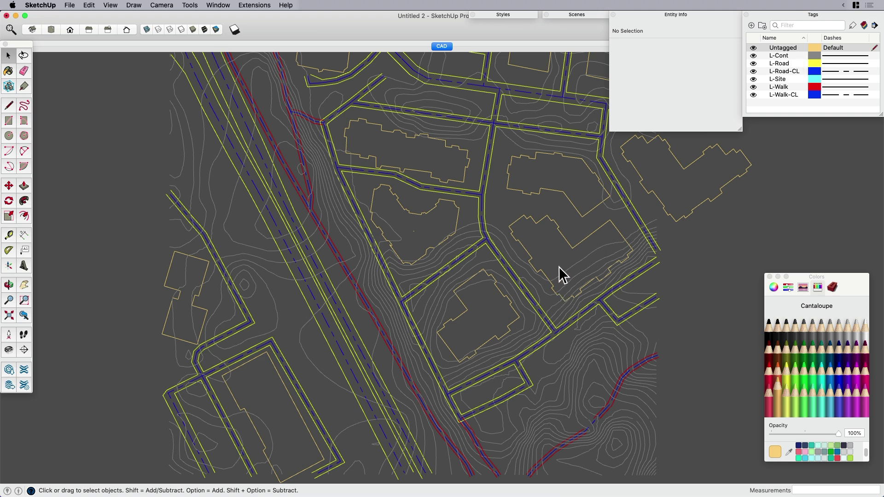
Add a new tag named S-Bldg and give it the light aqua Spindrift colour
click(582, 247)
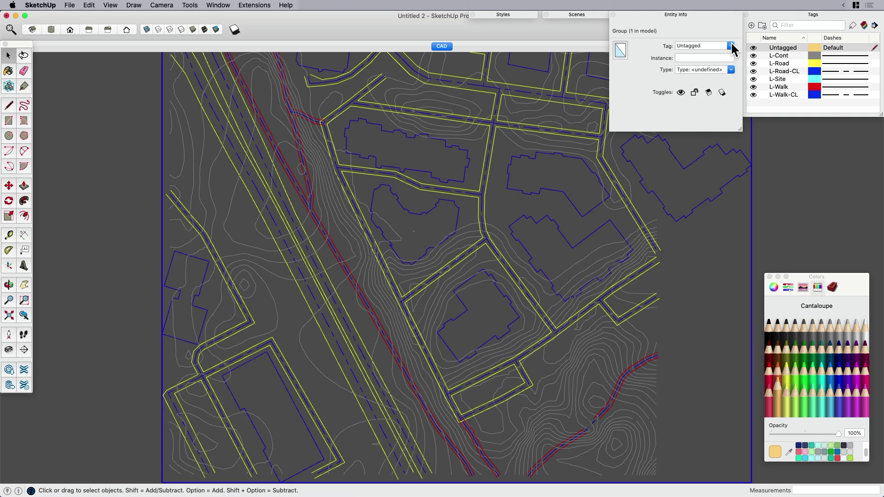
click(731, 46)
scroll(717, 74, down, 2)
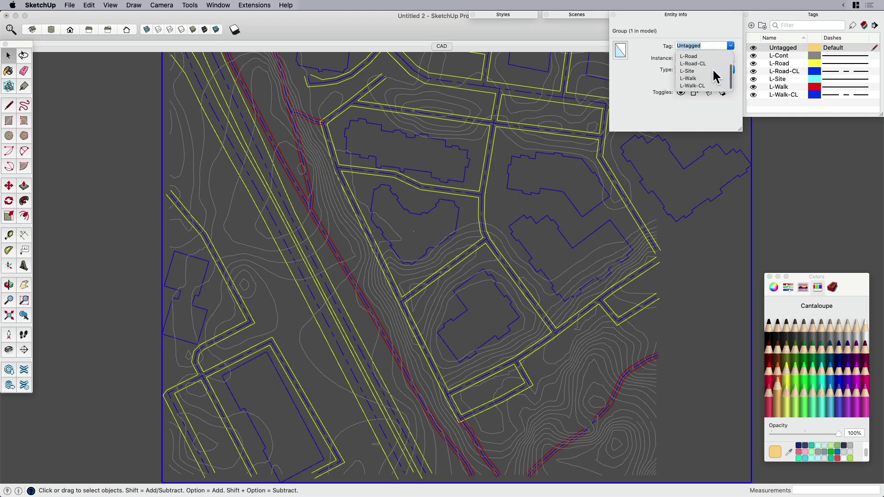
scroll(695, 75, up, 1)
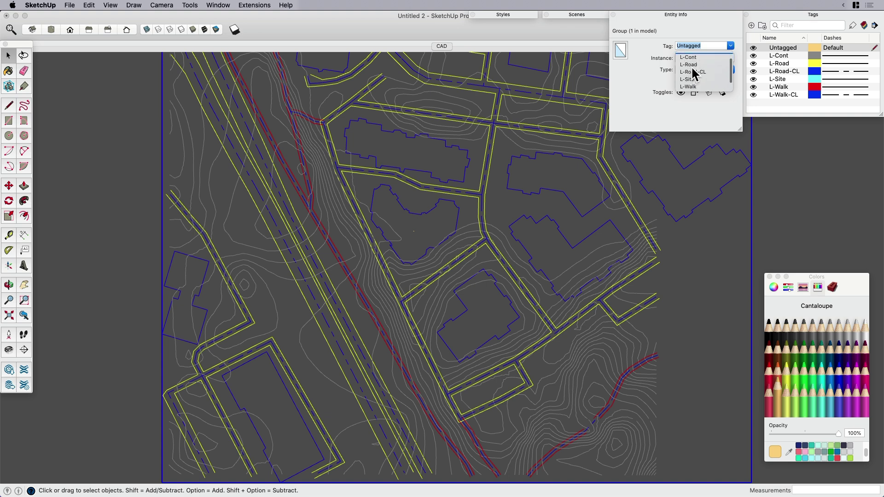
click(776, 101)
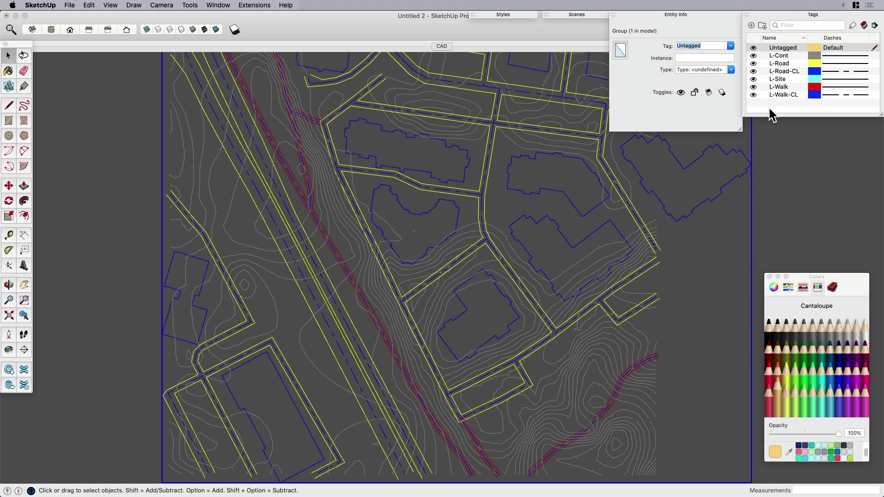
click(751, 25)
text(S0)
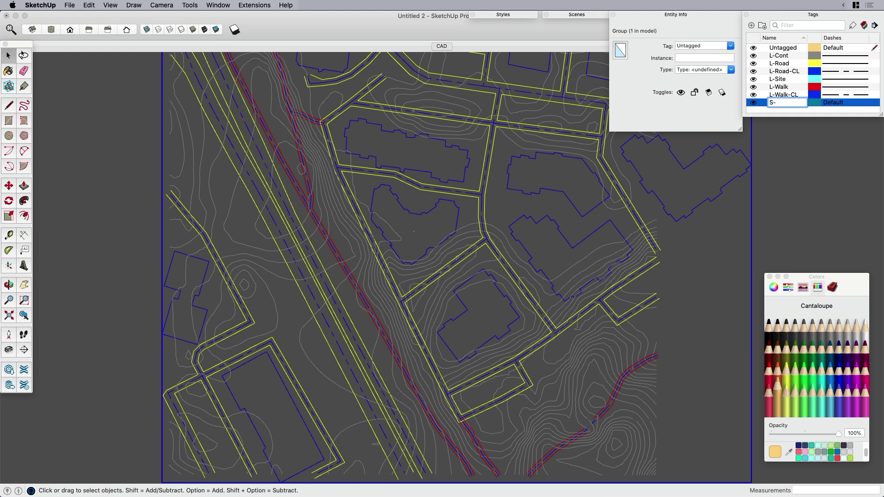
key(Return)
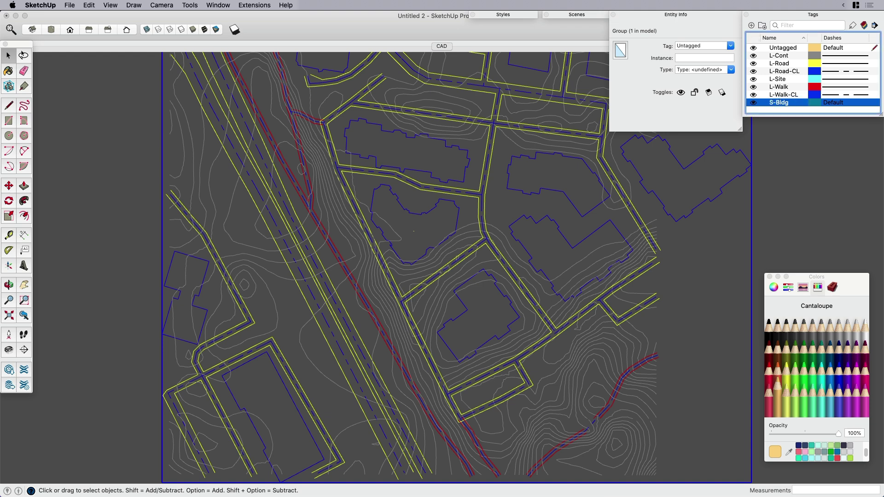
click(812, 101)
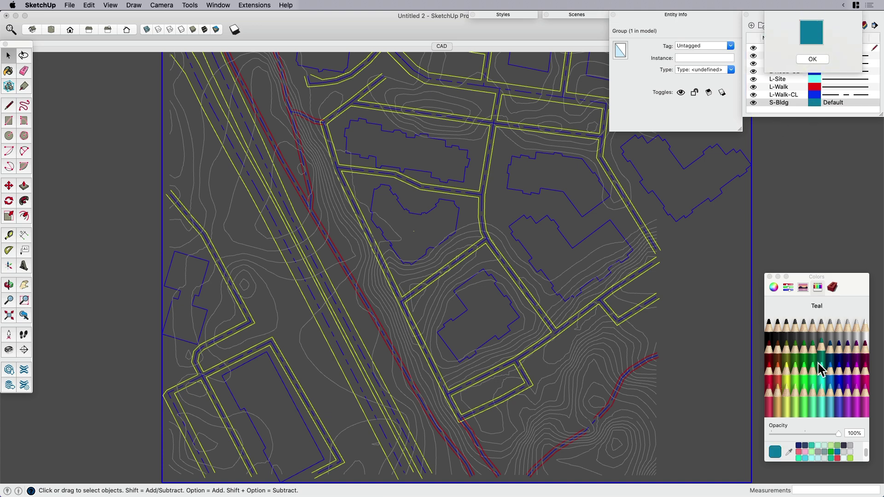
click(813, 390)
click(772, 103)
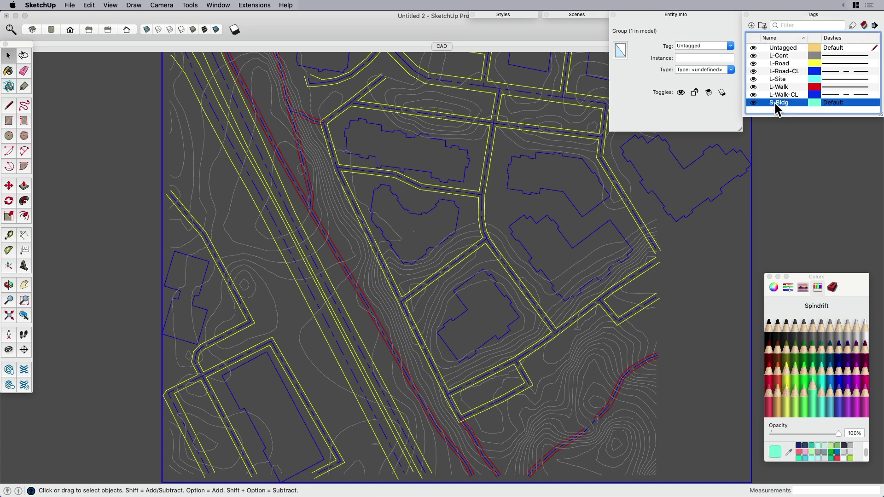
Assign the building outline group to the S-Bldg tag
click(730, 46)
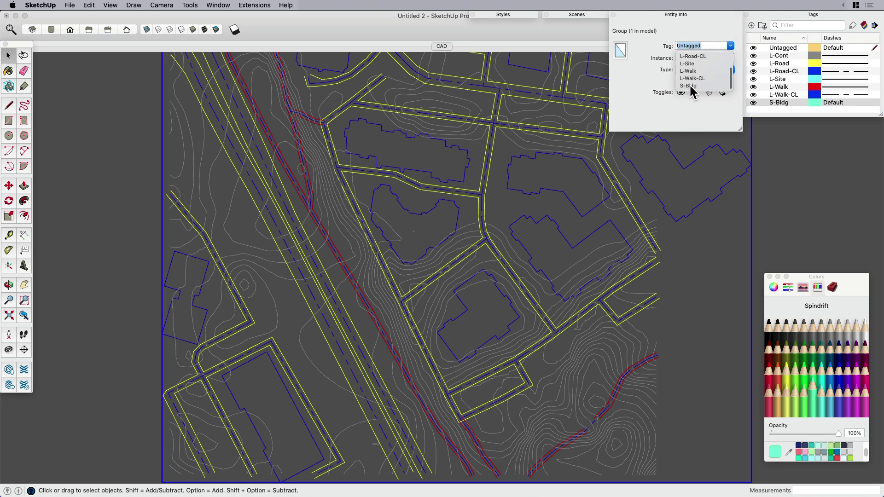
click(692, 89)
click(686, 15)
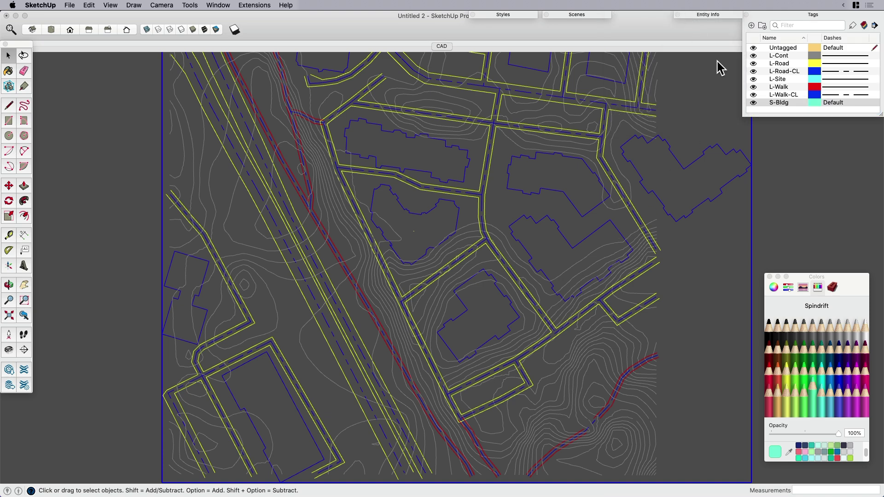
click(806, 208)
click(696, 211)
click(779, 216)
click(724, 197)
click(735, 202)
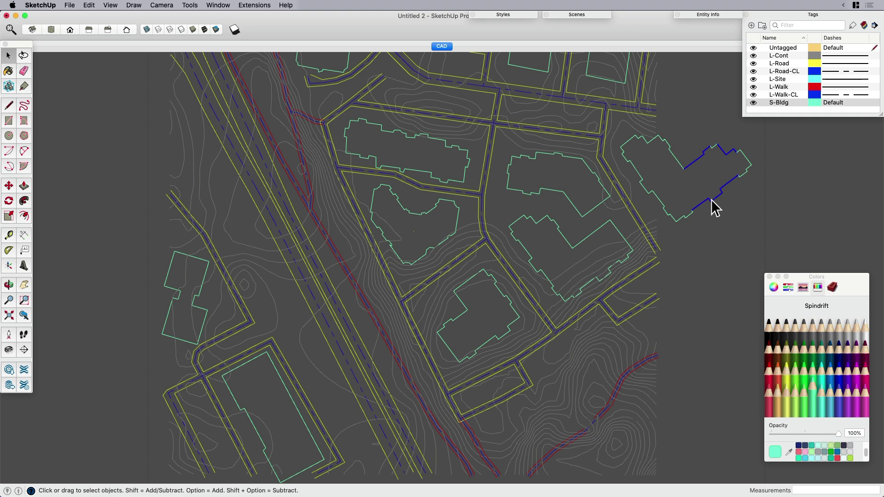
click(715, 15)
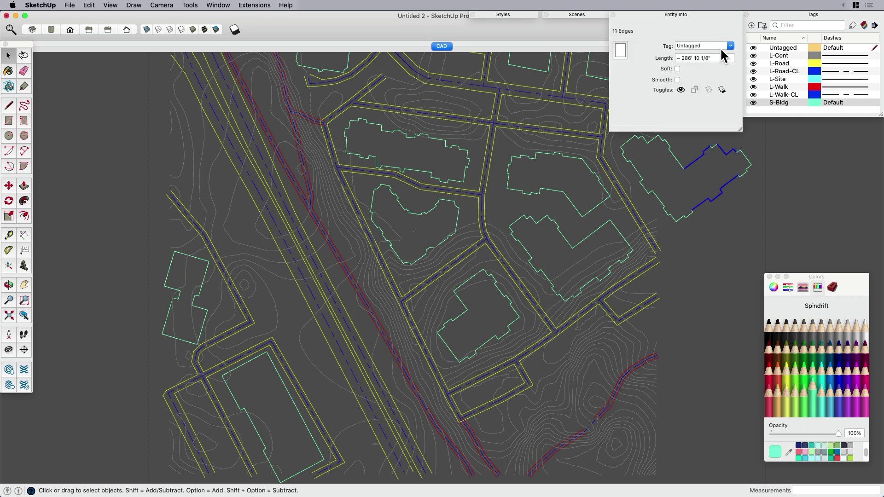
click(807, 203)
click(738, 181)
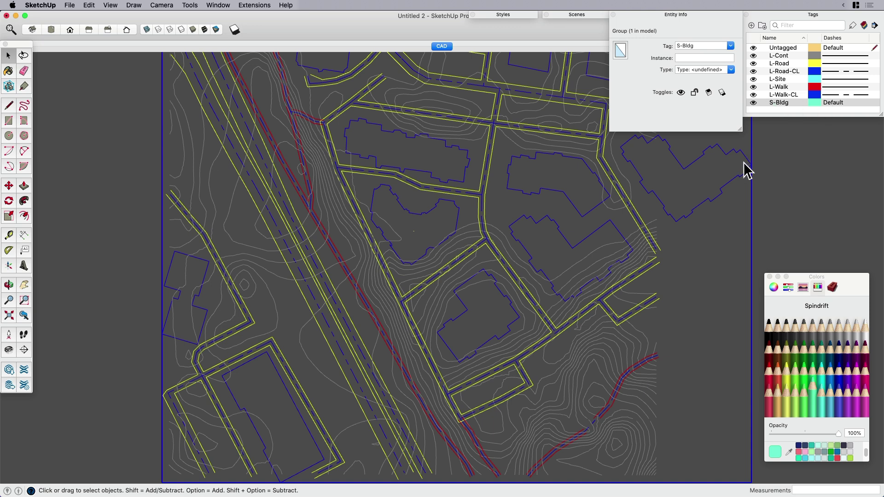
key(h)
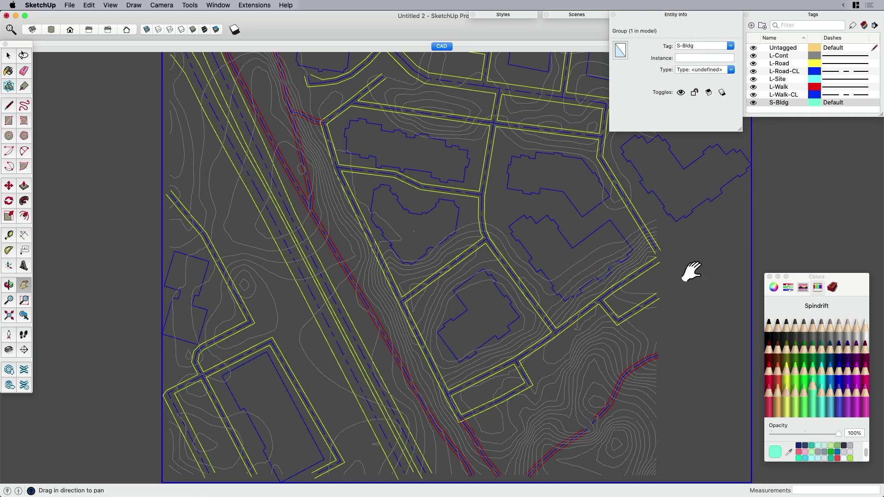
drag(690, 273, 648, 299)
key(space)
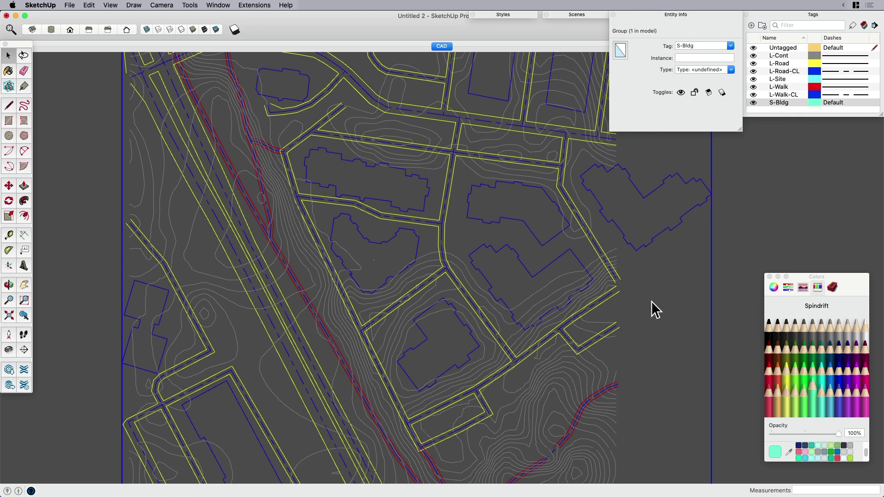
click(680, 19)
scroll(641, 188, down, 3)
click(737, 206)
click(570, 170)
Select all the contour lines with Select > All with Same Tag
right_click(570, 167)
mouse_move(596, 205)
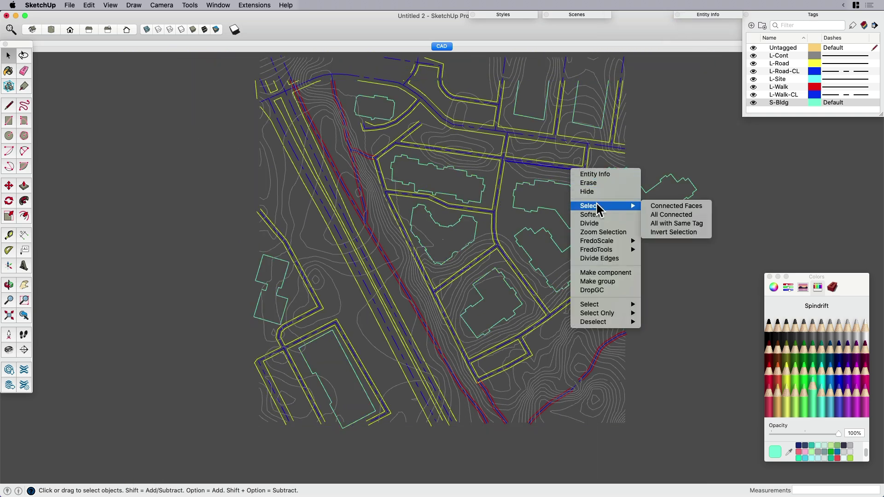
click(669, 221)
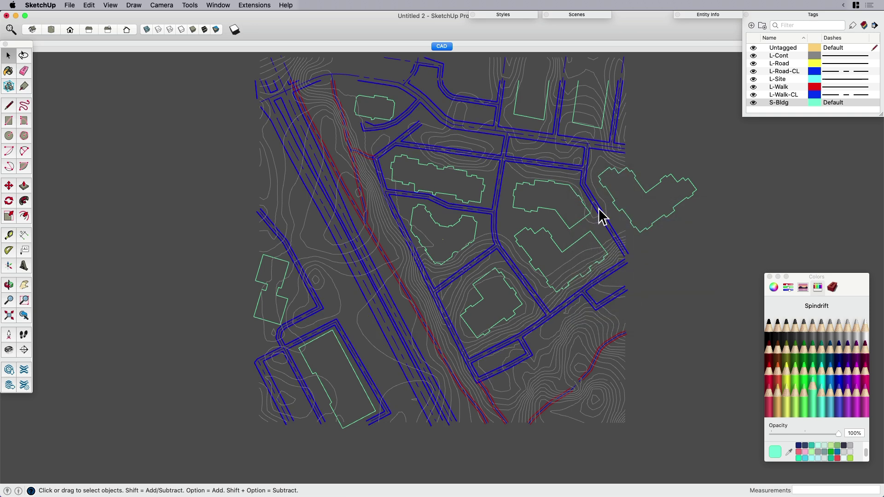
click(581, 204)
click(669, 265)
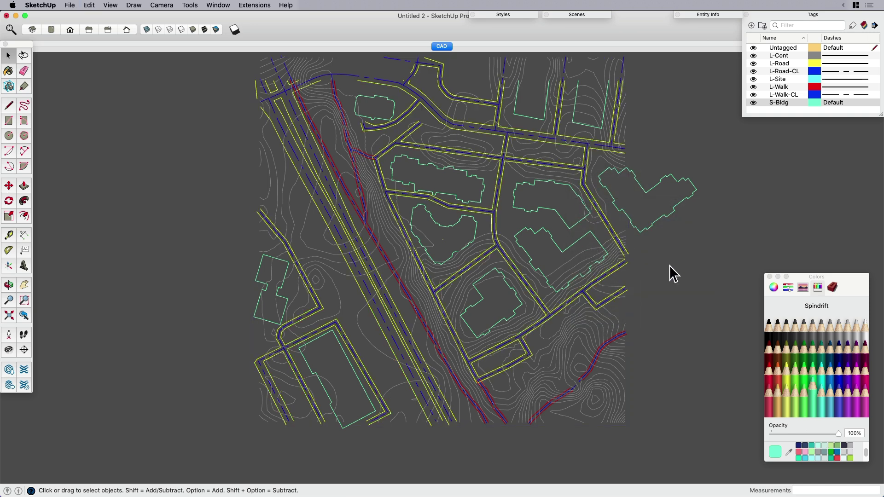
right_click(591, 317)
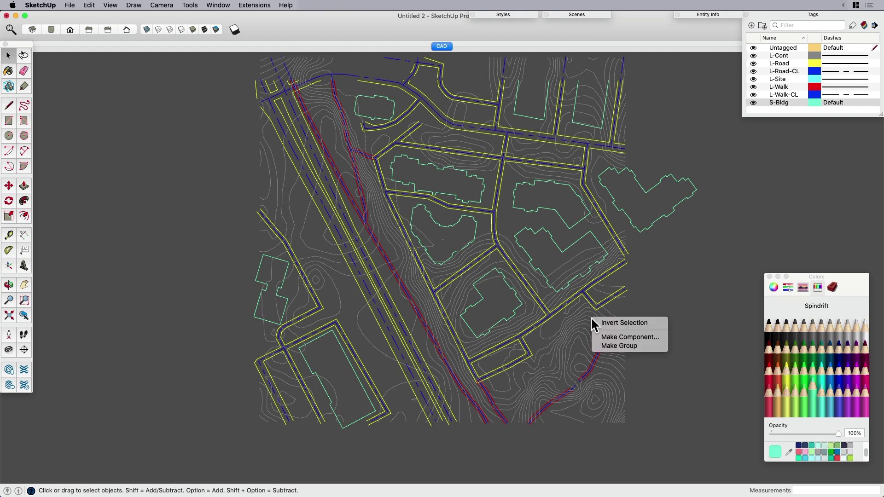
click(620, 322)
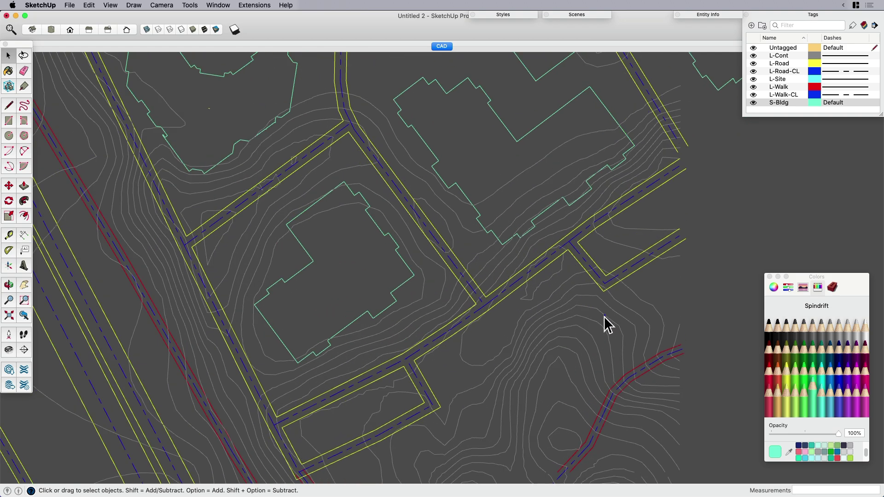
scroll(604, 315, up, 5)
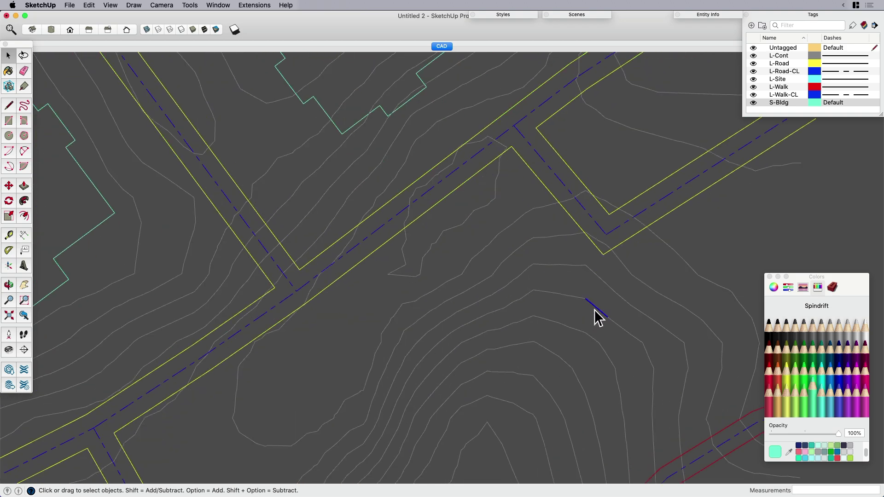
right_click(595, 311)
mouse_move(640, 328)
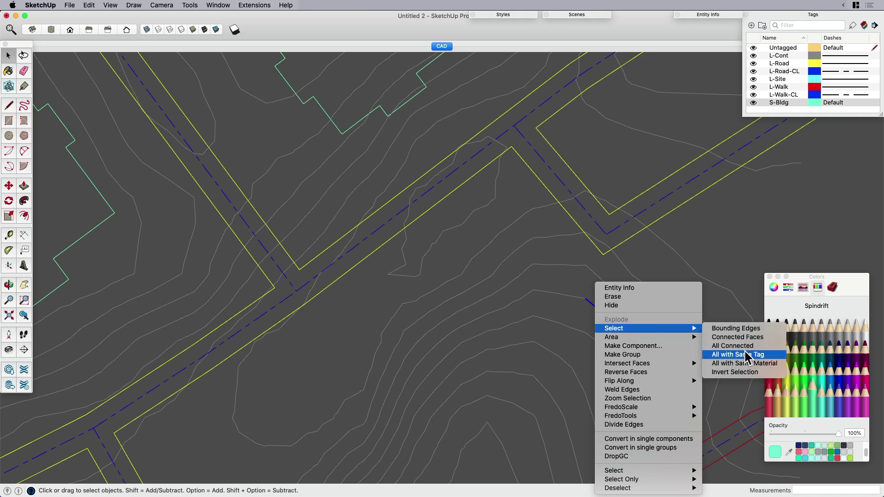
click(737, 354)
Make the selected contour lines into a single group
right_click(598, 313)
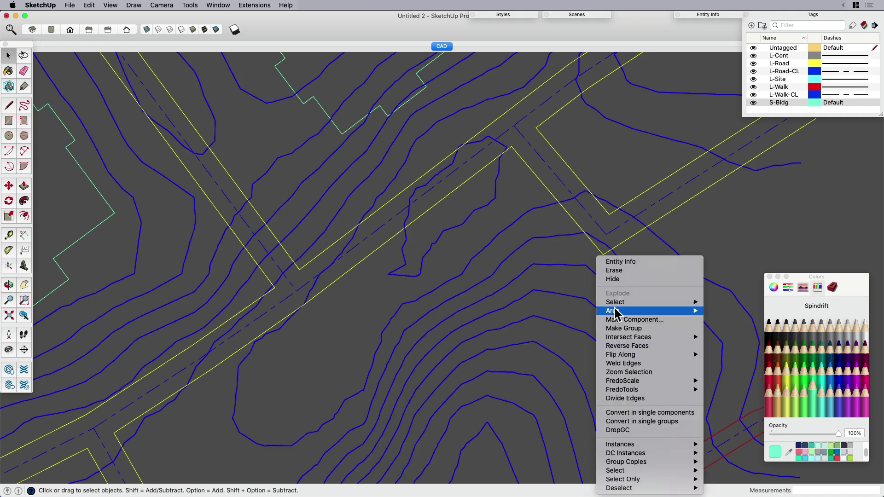
click(631, 327)
scroll(574, 278, down, 8)
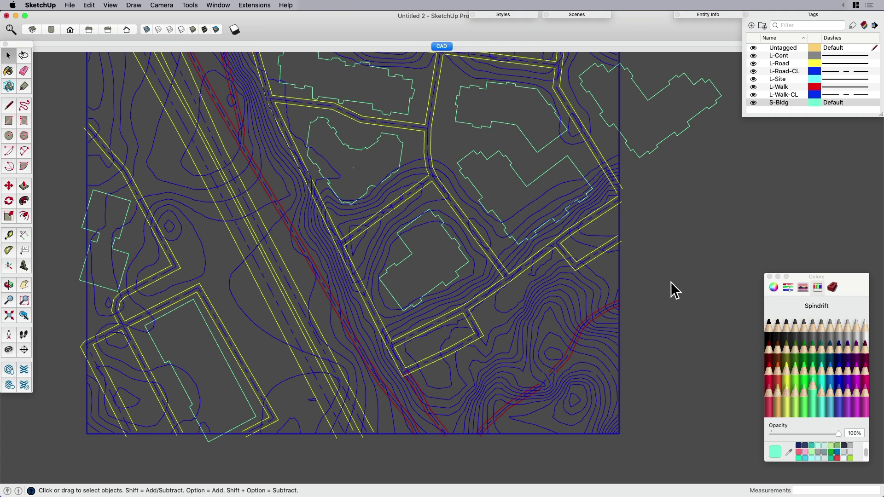
scroll(670, 281, down, 3)
click(670, 288)
Delete the L-Cont tag, reassigning its contents to Untagged
mouse_move(637, 256)
shift+middle_down()
mouse_move(639, 304)
mouse_move(635, 282)
shift+middle_up()
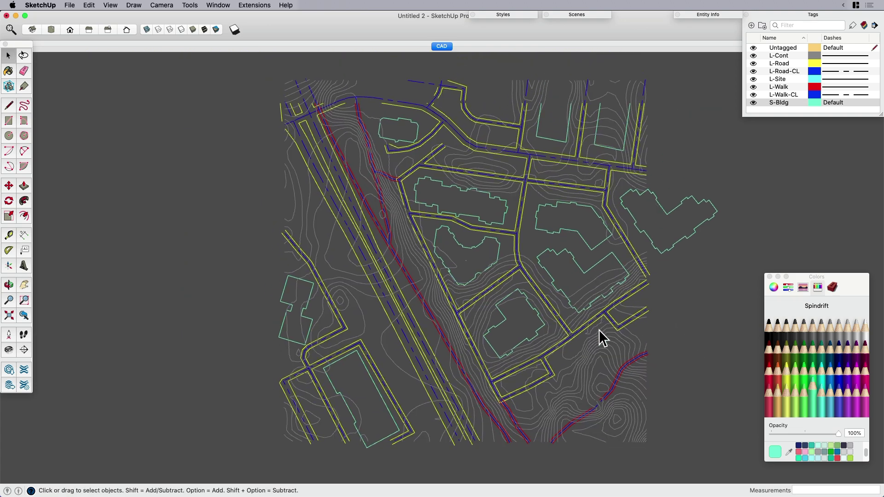
click(597, 350)
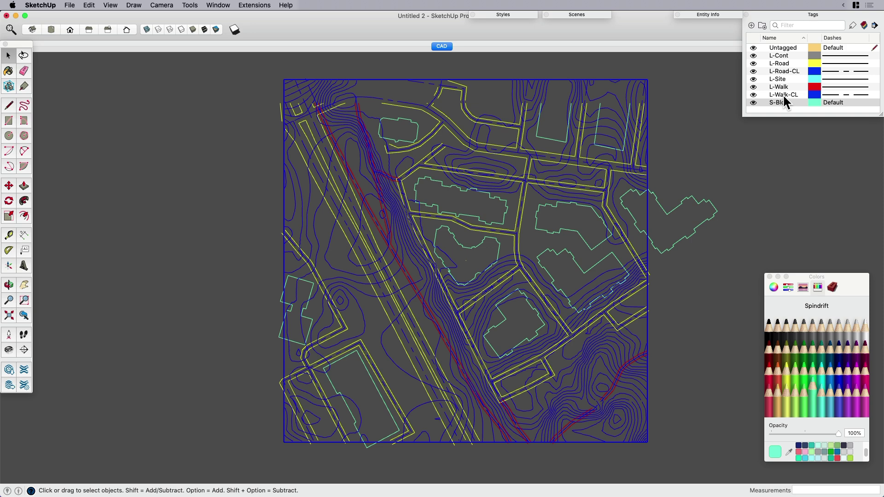
right_click(783, 54)
click(812, 93)
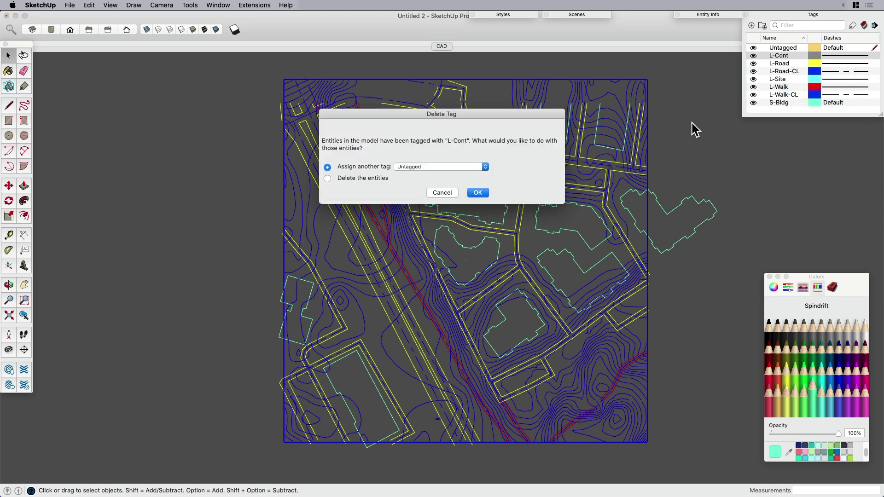
click(477, 193)
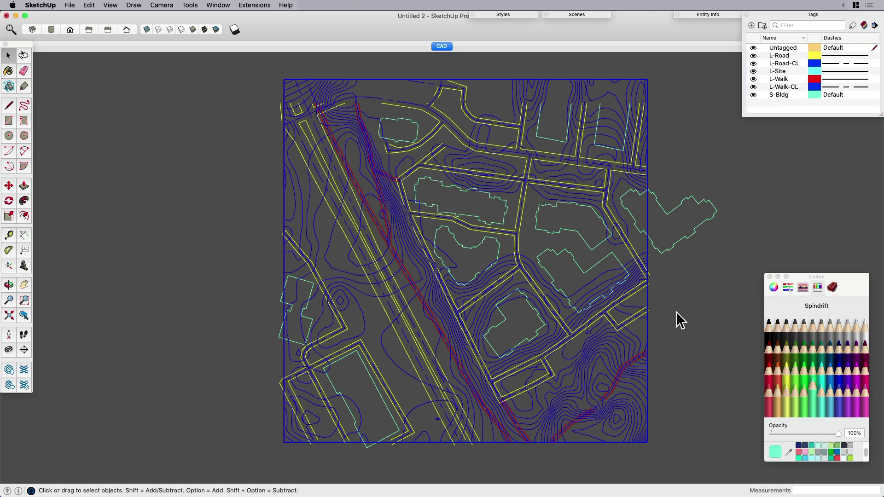
Confirm in Entity Info that the contour lines now carry no tag
click(607, 346)
click(718, 14)
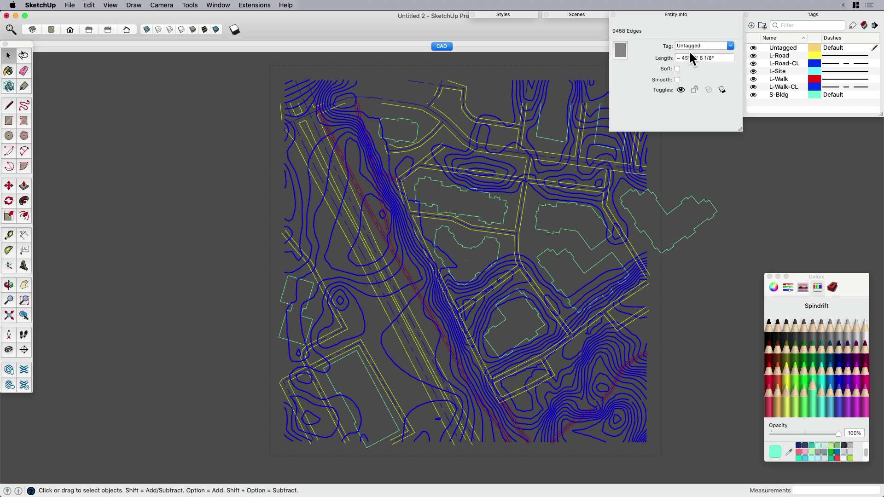
click(677, 13)
click(698, 276)
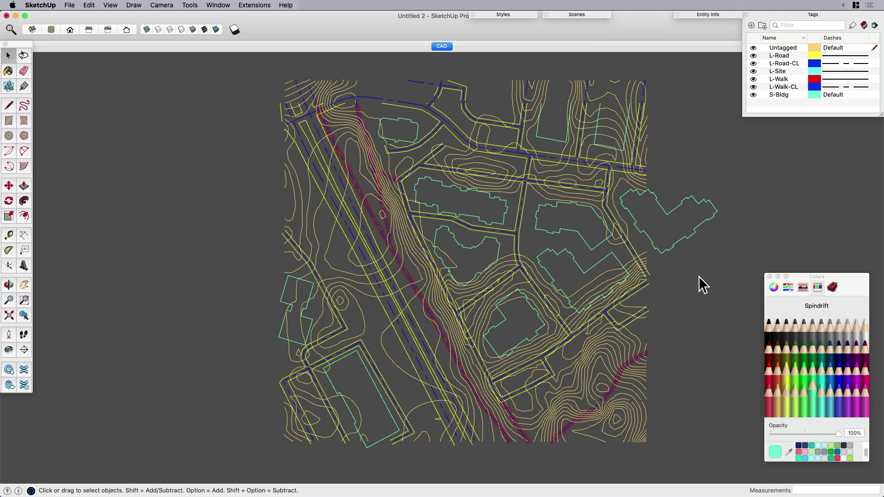
Hide the contour line group
shift+middle_click(698, 277)
mouse_move(690, 251)
shift+middle_down()
mouse_move(651, 300)
mouse_move(529, 262)
mouse_move(503, 306)
mouse_move(510, 280)
shift+middle_up()
scroll(509, 279, up, 3)
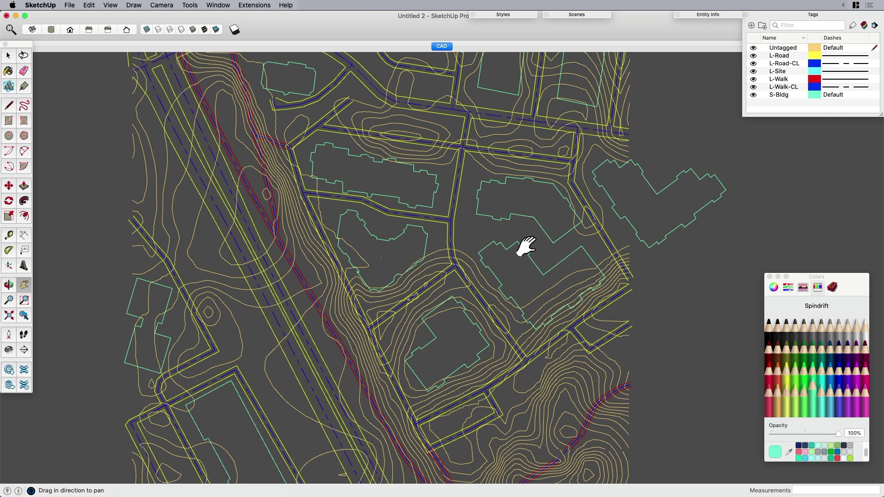
drag(525, 247, 528, 273)
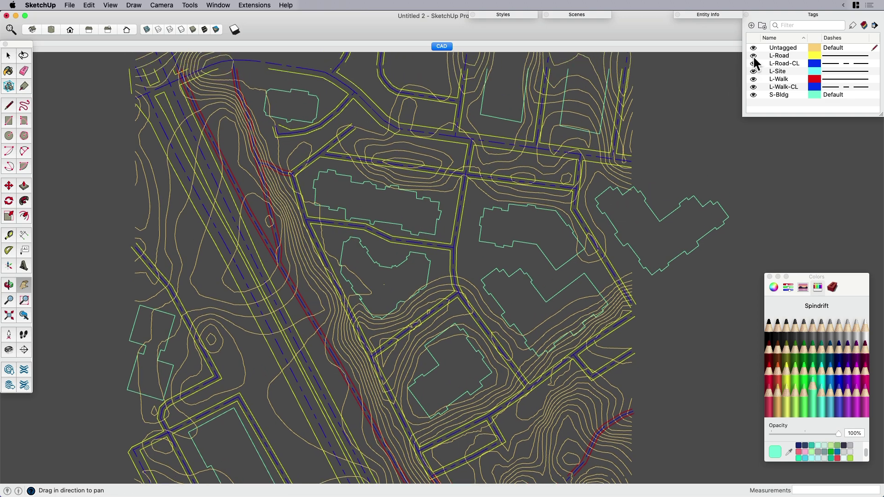
key(space)
click(585, 186)
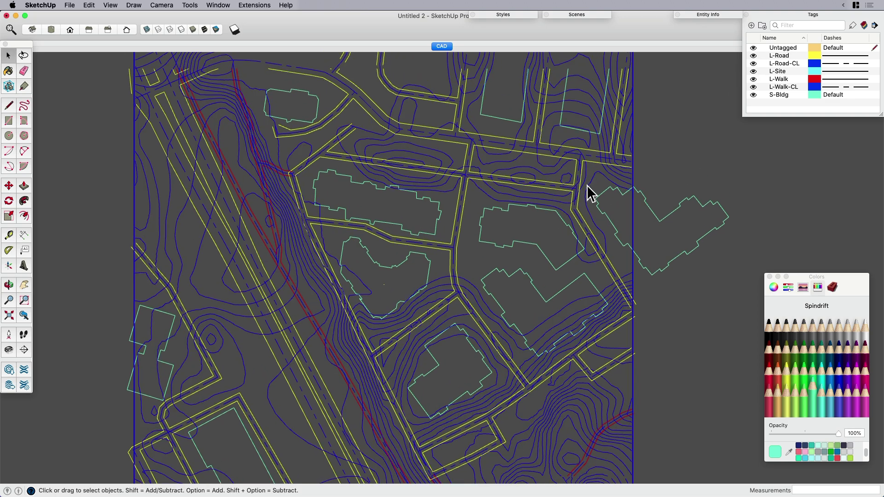
right_click(592, 184)
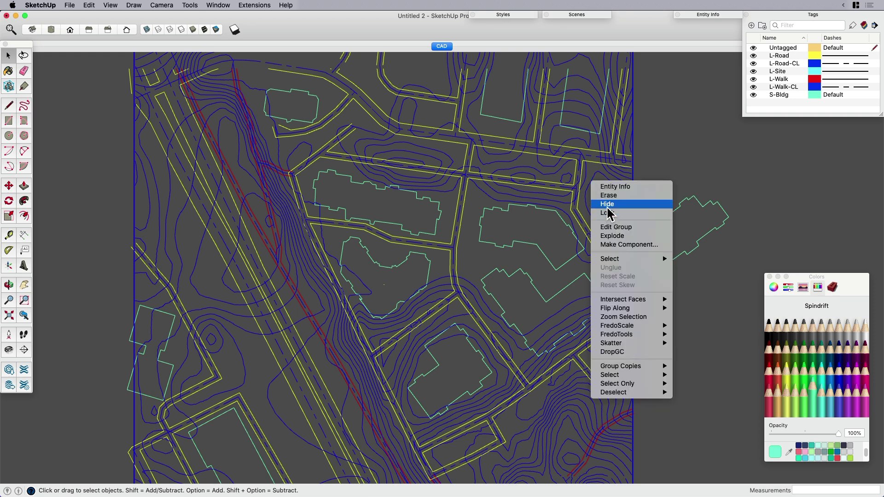
click(598, 200)
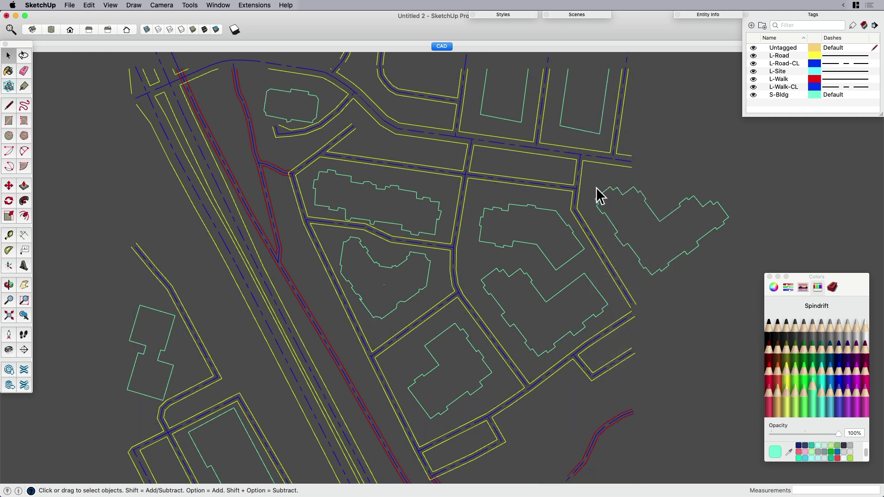
Close the Colors panel and window-select several building outlines
key(h)
drag(584, 253, 582, 263)
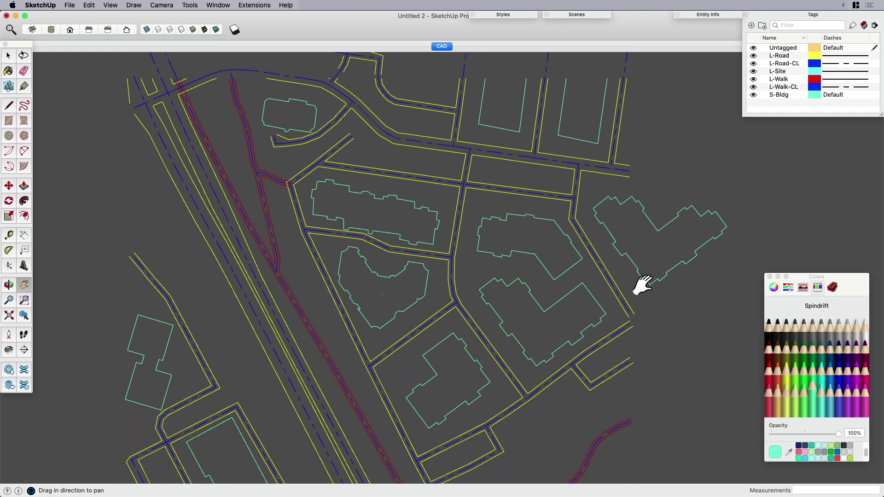
click(769, 277)
key(space)
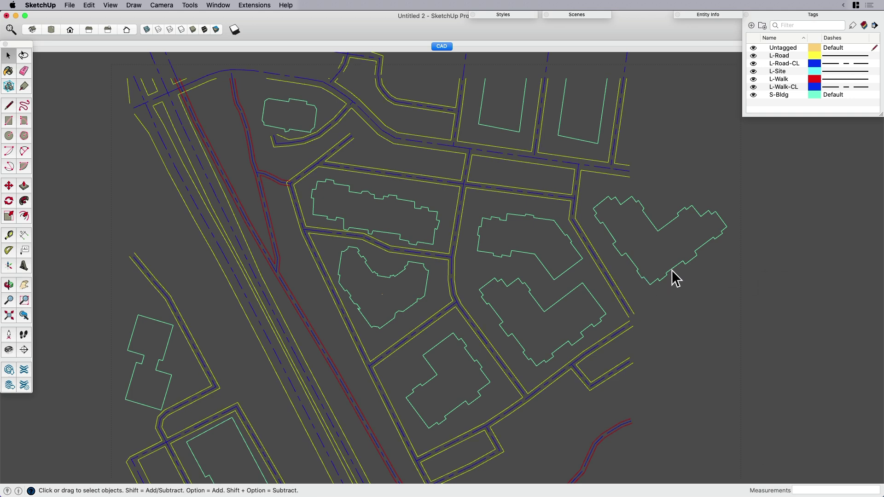
drag(657, 197, 499, 256)
Draw a Line across the building outline's gap so a solid face forms
scroll(523, 246, up, 10)
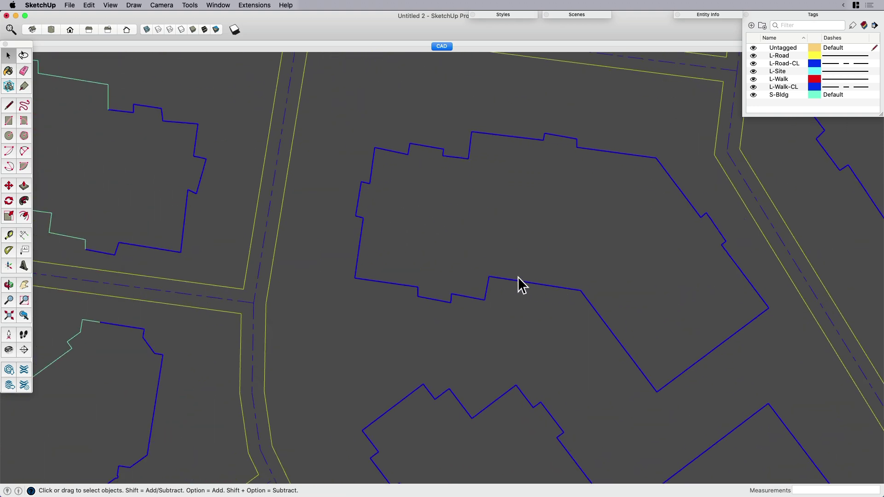
scroll(513, 288, down, 4)
key(l)
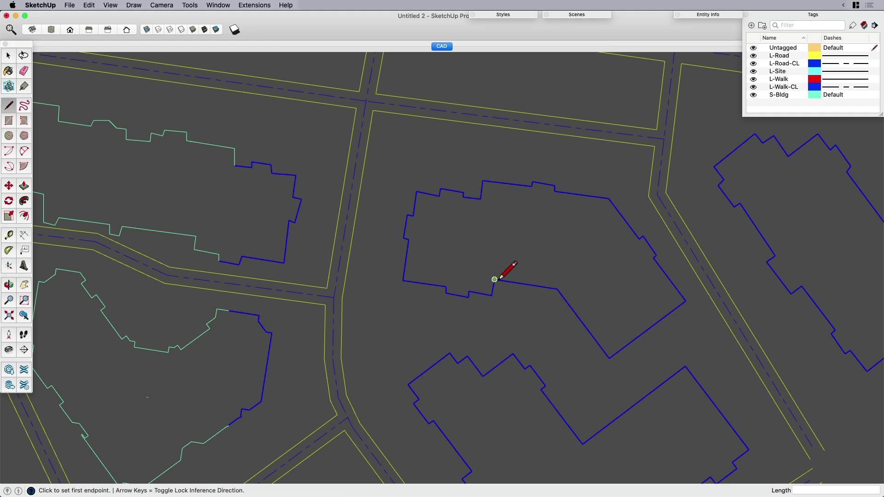
click(494, 280)
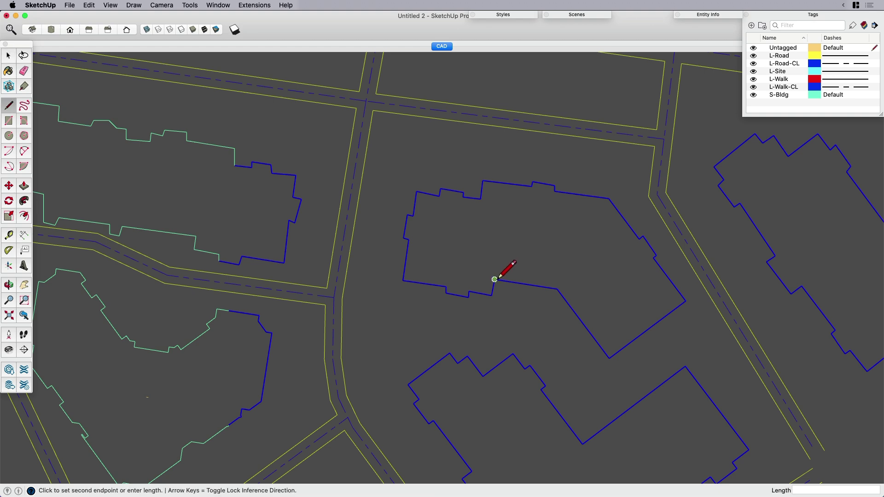
click(556, 288)
scroll(522, 293, down, 2)
key(space)
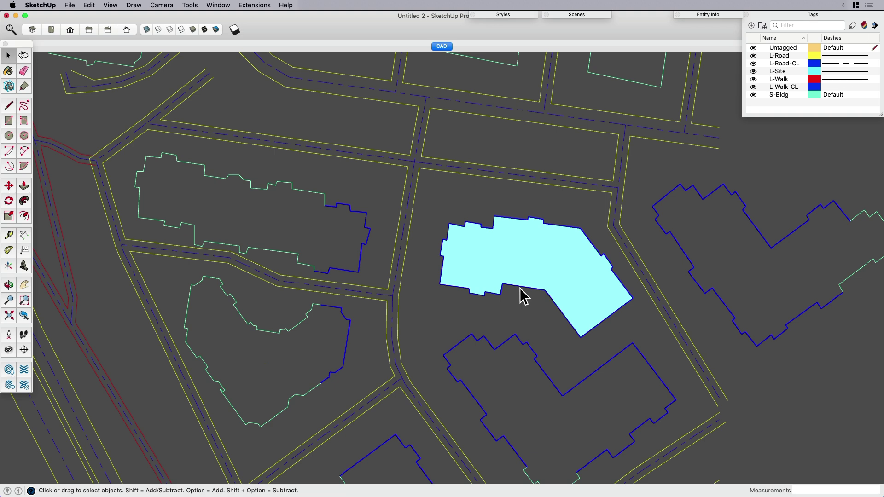
click(516, 292)
scroll(519, 286, down, 1)
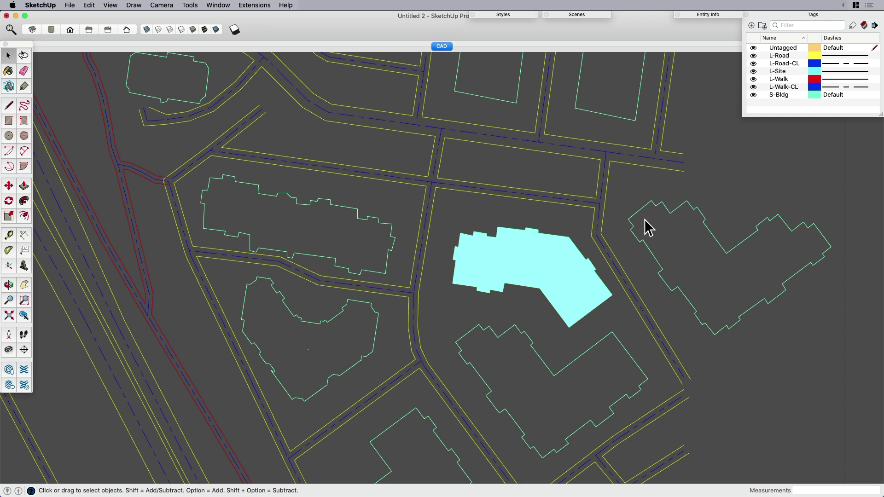
Unhide everything with Alt+H, check the Front view, then return to the Top plan view
key(alt+h)
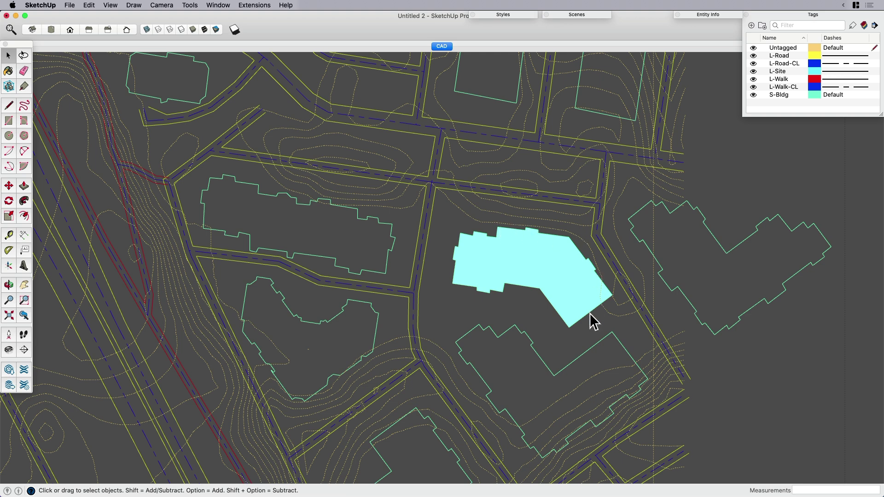
scroll(590, 314, up, 2)
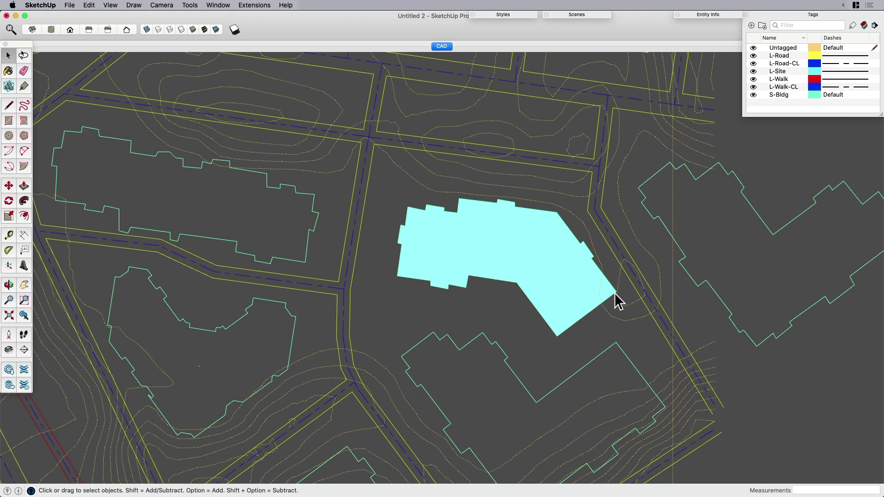
click(89, 32)
scroll(469, 276, up, 5)
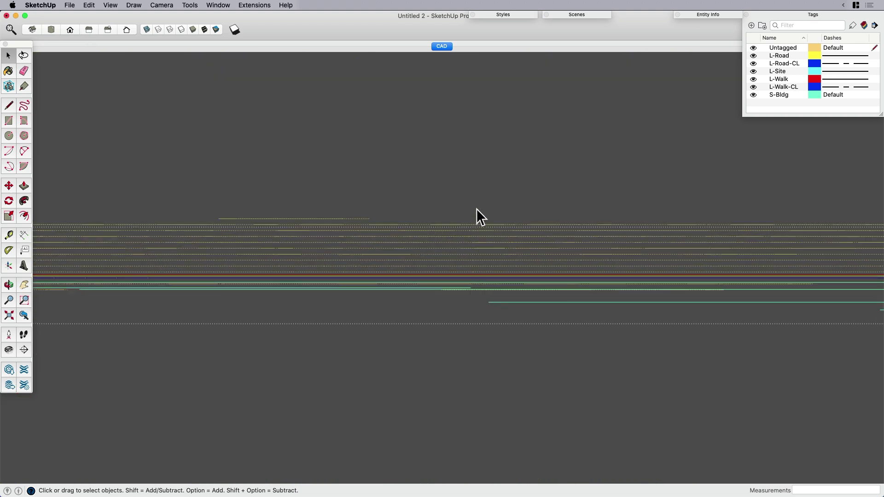
scroll(499, 308, up, 3)
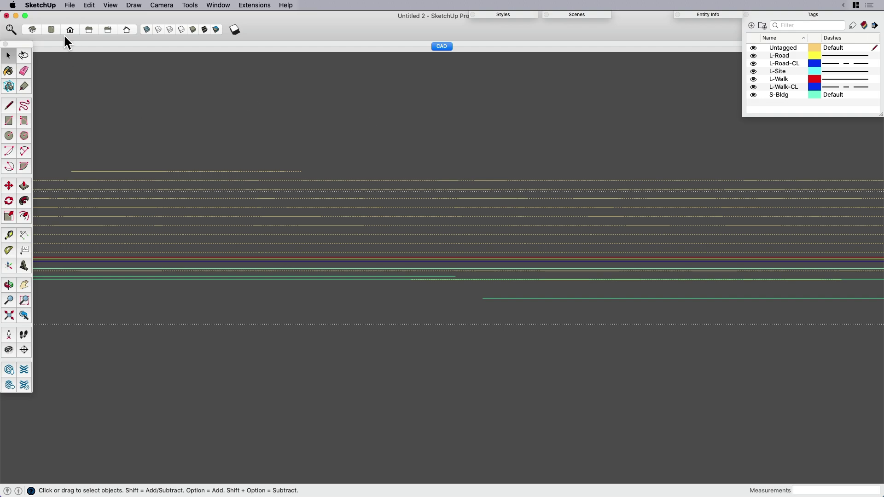
click(51, 28)
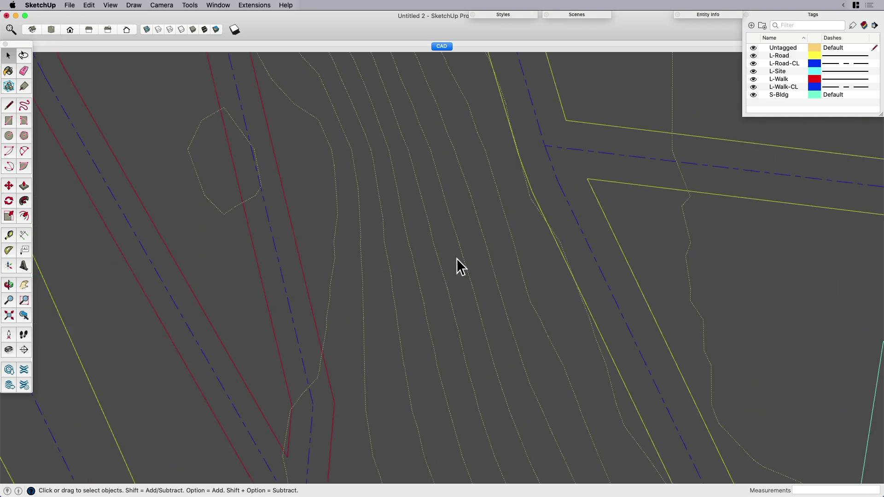
scroll(465, 260, down, 3)
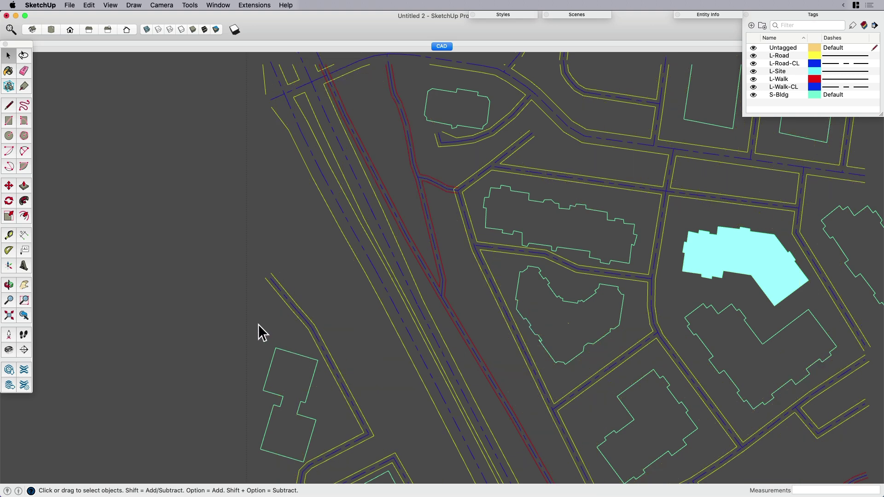
Select every building outline on its tag and run Eneroth Flatten to Plane
drag(571, 345, 426, 331)
shift+middle_drag(533, 355, 509, 310)
scroll(509, 310, down, 2)
click(499, 292)
double_click(500, 292)
key(super+shift+a)
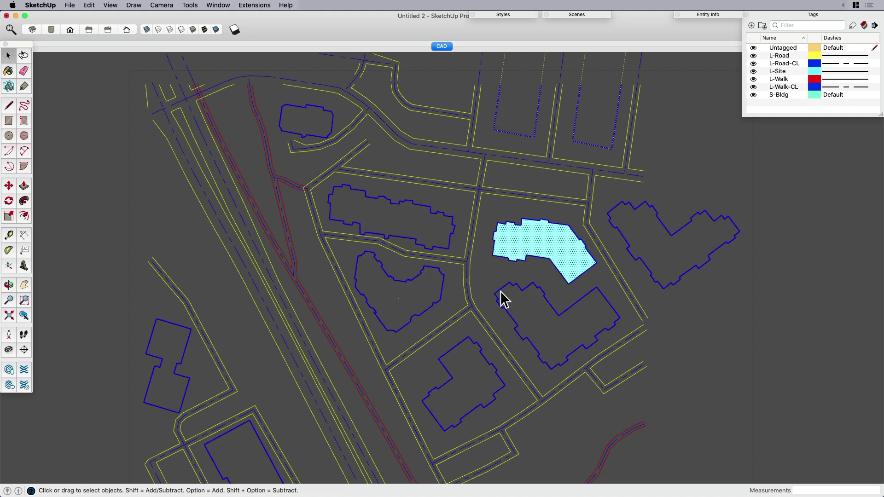
scroll(469, 273, down, 3)
shift+middle_drag(470, 272, 494, 265)
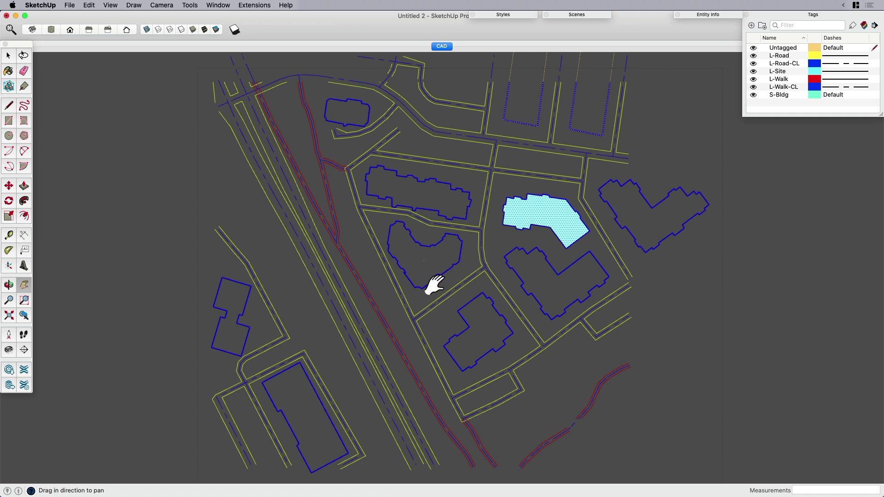
click(250, 6)
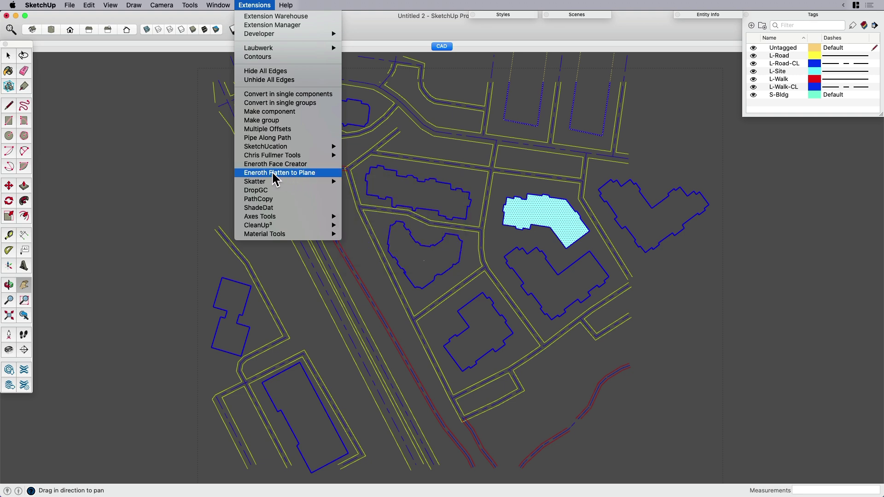
click(285, 175)
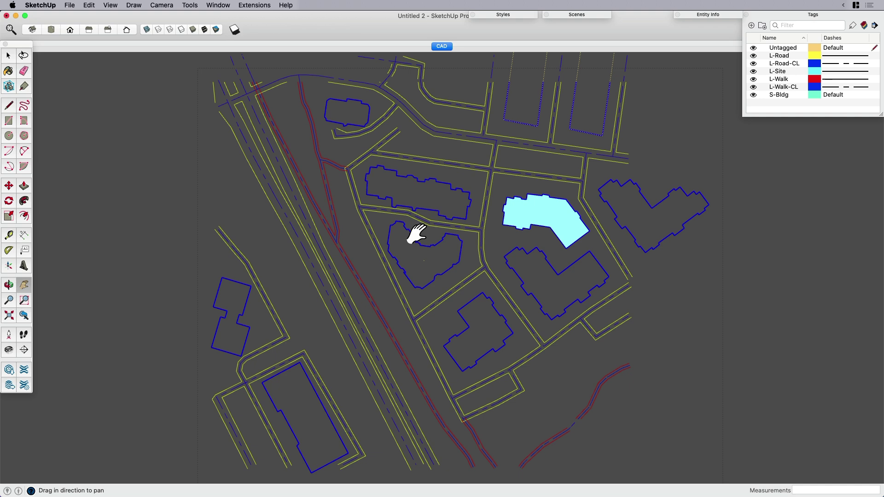
key(space)
scroll(544, 264, up, 5)
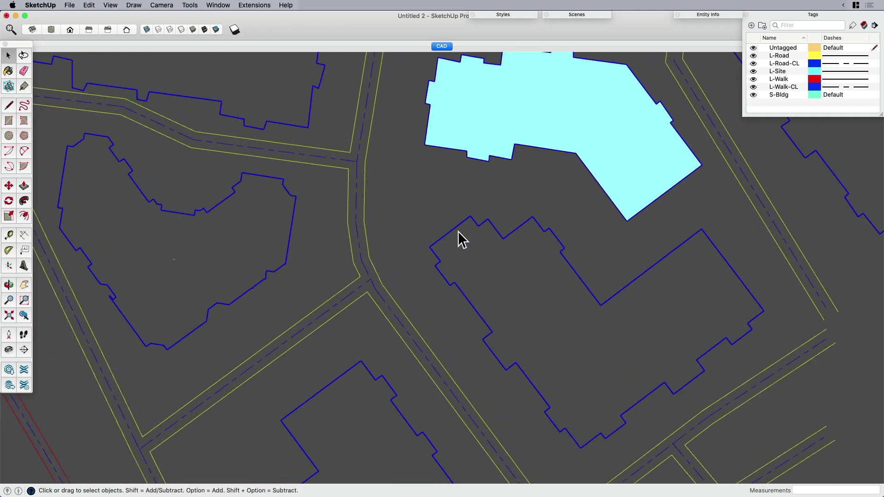
click(454, 239)
mouse_move(424, 281)
middle_down()
mouse_move(601, 172)
mouse_move(572, 142)
mouse_move(563, 169)
middle_up()
scroll(400, 290, up, 5)
key(l)
click(344, 318)
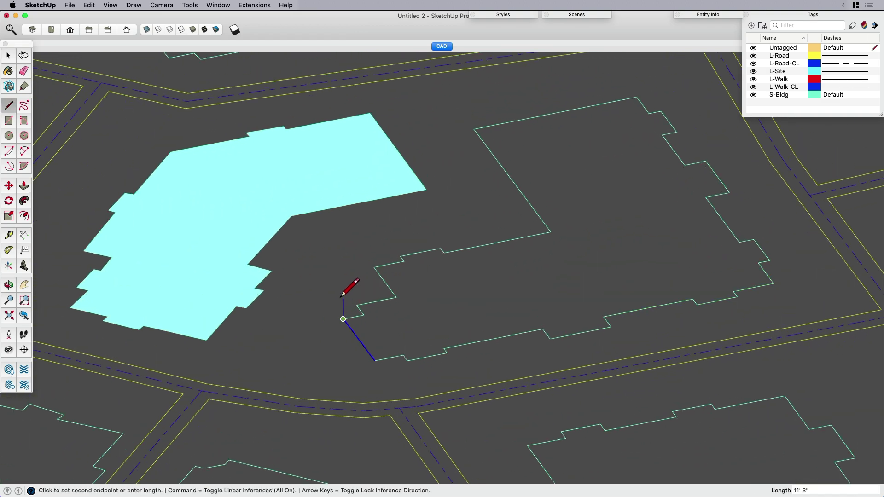
click(343, 298)
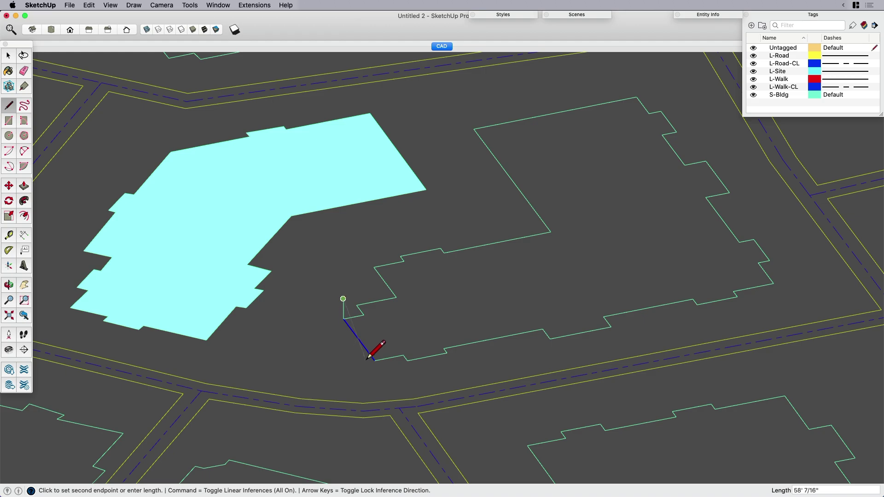
click(362, 337)
key(e)
click(359, 340)
key(space)
scroll(384, 340, down, 3)
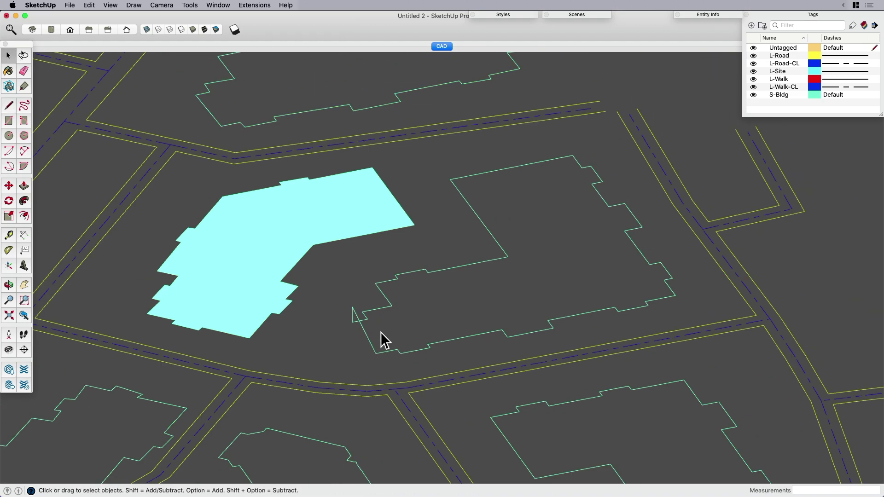
mouse_move(385, 340)
middle_down()
mouse_move(523, 251)
mouse_move(594, 214)
mouse_move(614, 213)
middle_up()
scroll(487, 292, up, 3)
middle_drag(488, 292, 479, 272)
key(super+2)
scroll(495, 277, down, 5)
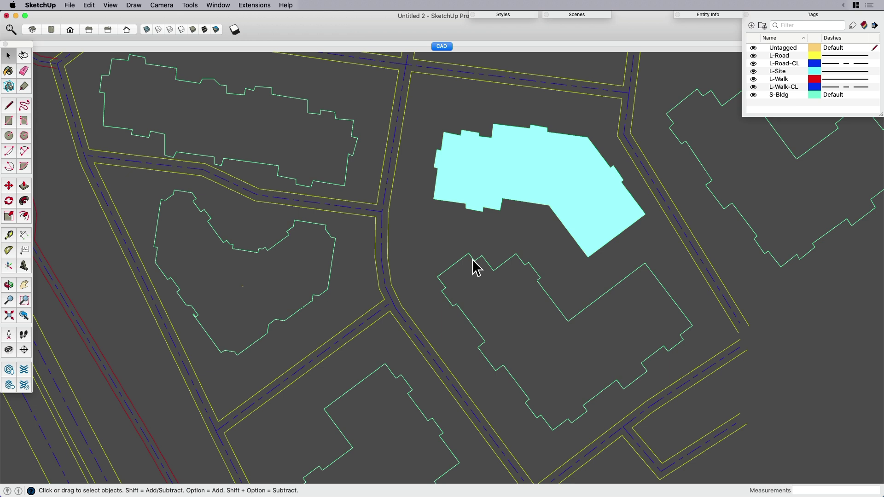
key(l)
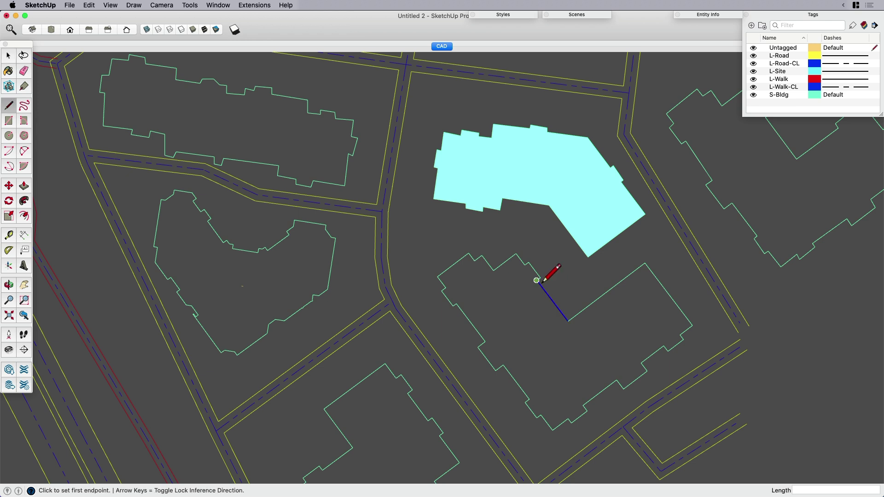
click(536, 280)
click(567, 321)
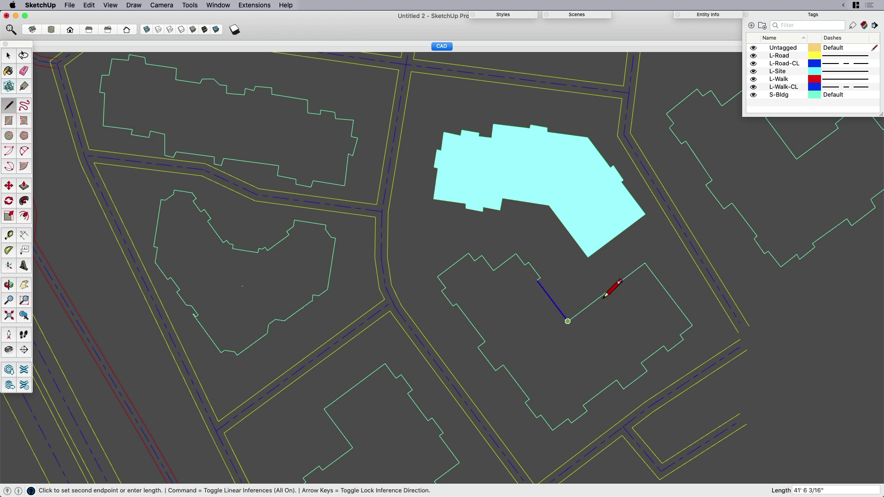
click(504, 365)
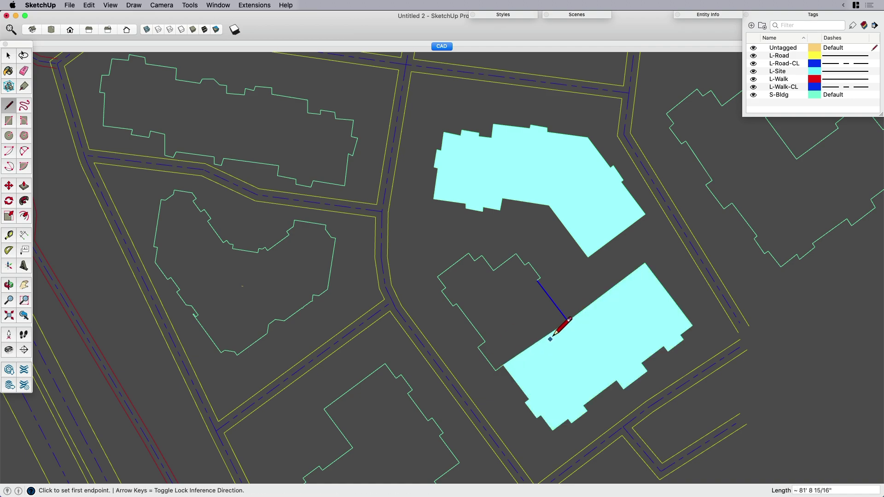
key(super+z)
key(space)
scroll(446, 357, down, 3)
mouse_move(446, 357)
middle_down()
mouse_move(622, 178)
mouse_move(373, 264)
mouse_move(401, 295)
middle_up()
scroll(466, 351, up, 5)
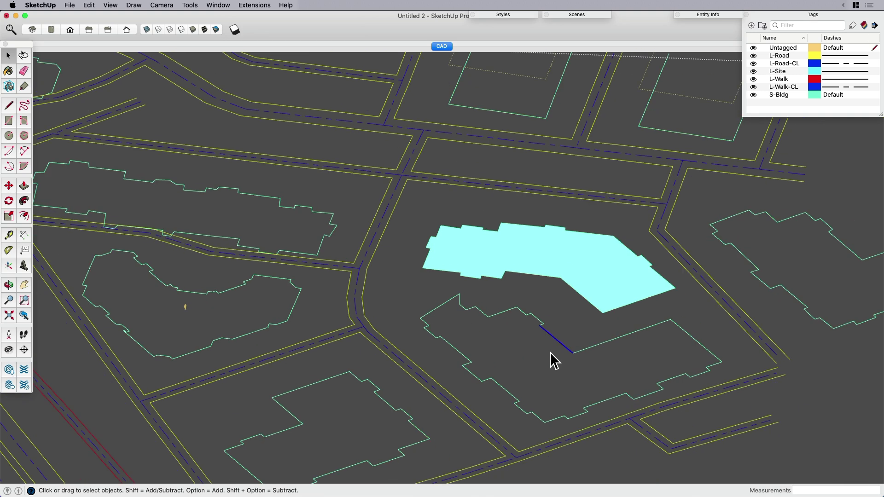
click(384, 281)
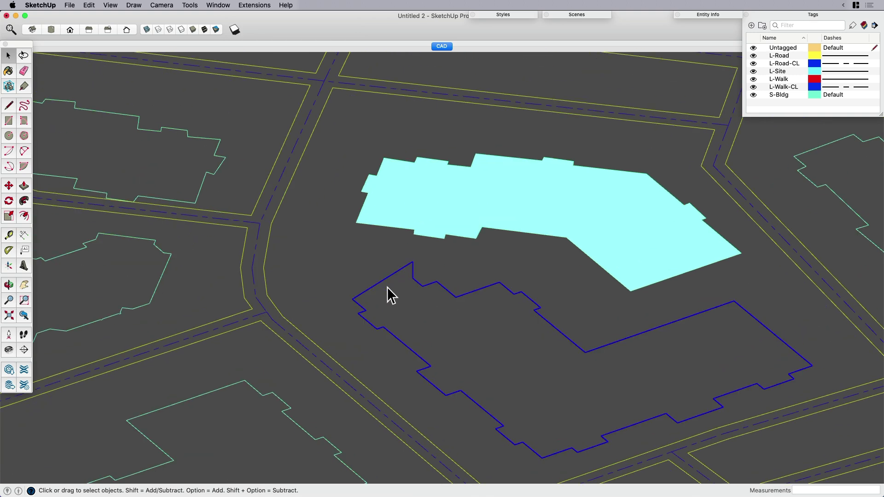
Flatten the spiked building outline with Eneroth Flatten to Plane, then select all building outlines
click(249, 6)
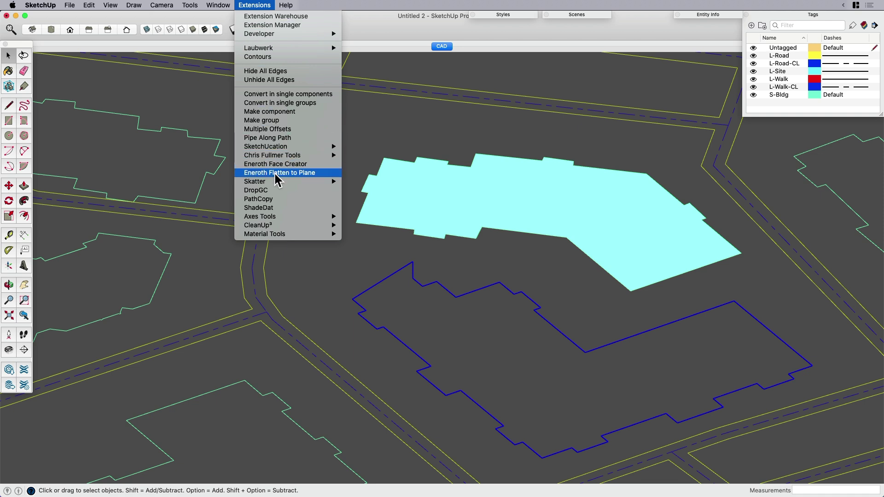
click(309, 172)
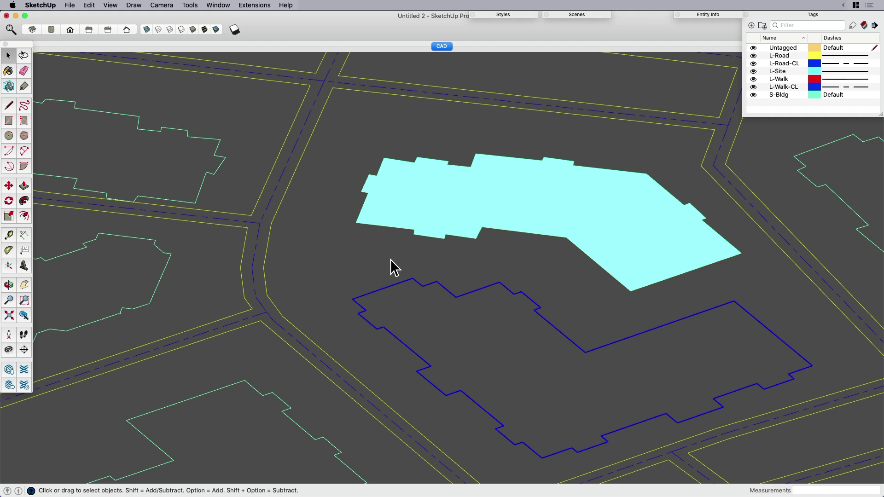
scroll(422, 249, down, 5)
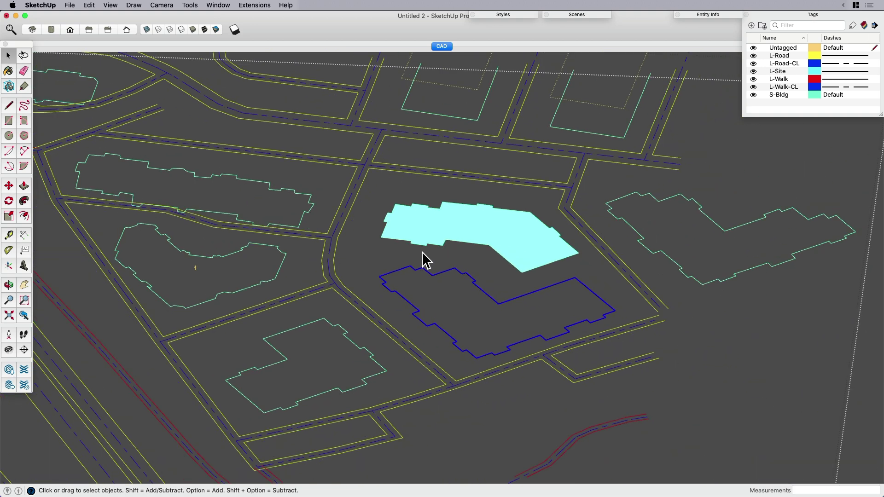
triple_click(411, 205)
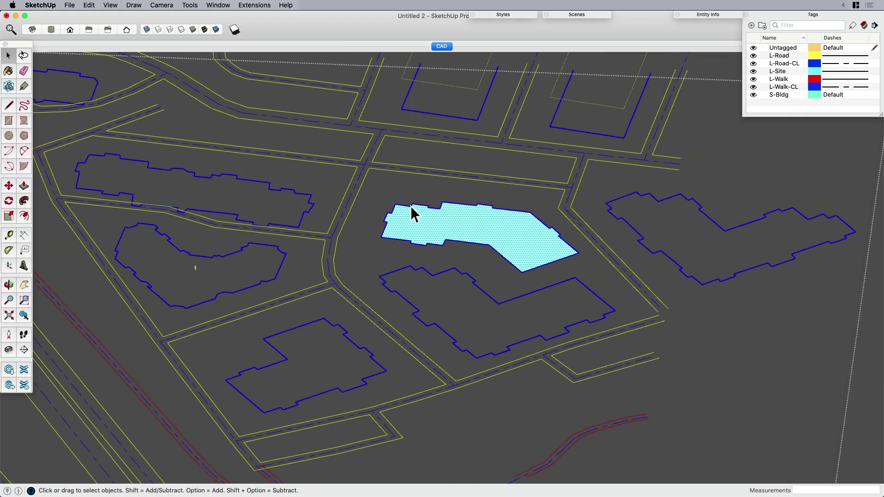
click(254, 5)
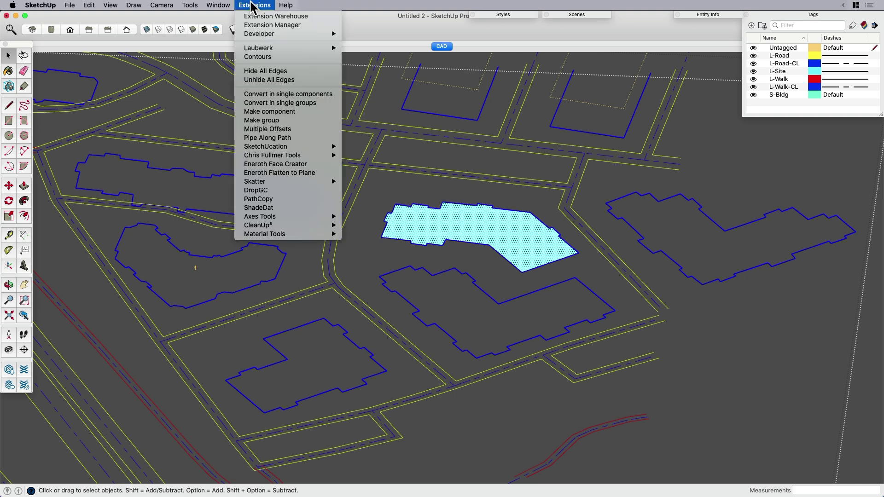
Fill the building outlines with faces using Eneroth Face Creator, then view the site from Top
click(301, 165)
scroll(369, 255, down, 3)
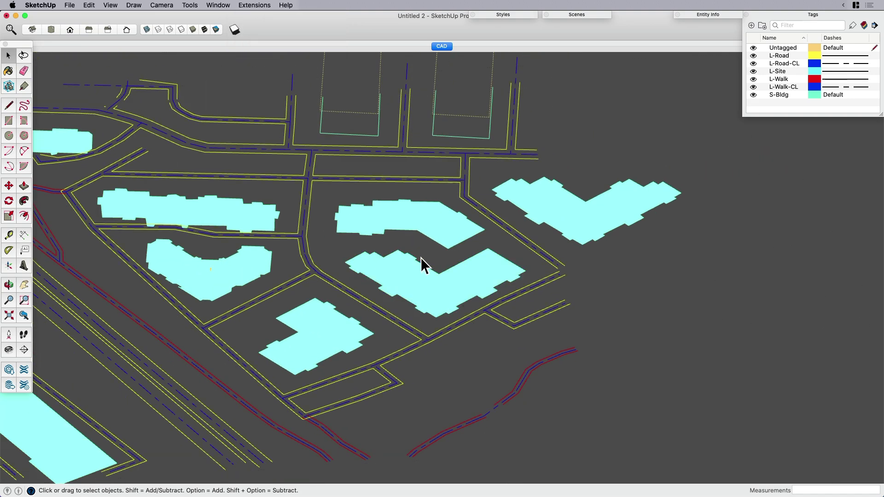
middle_drag(423, 257, 441, 316)
key(super+2)
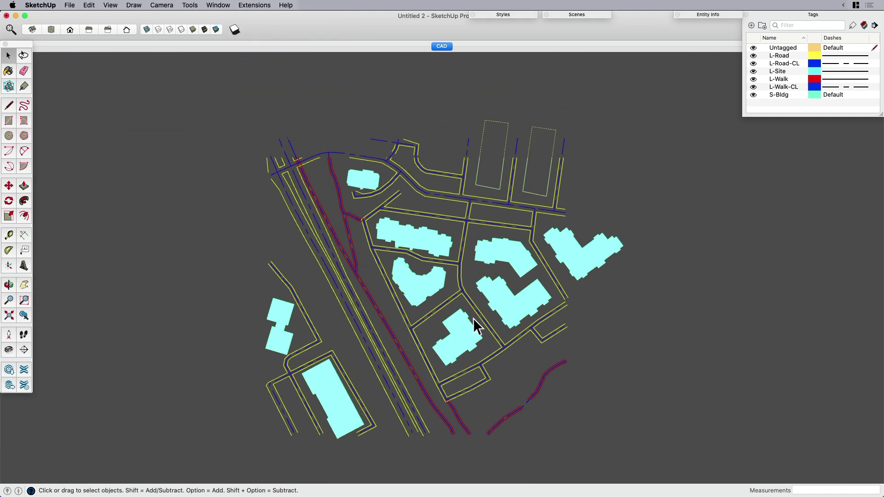
Enter the CAD group, pan the plan slightly upward, and exit the group edit
click(475, 329)
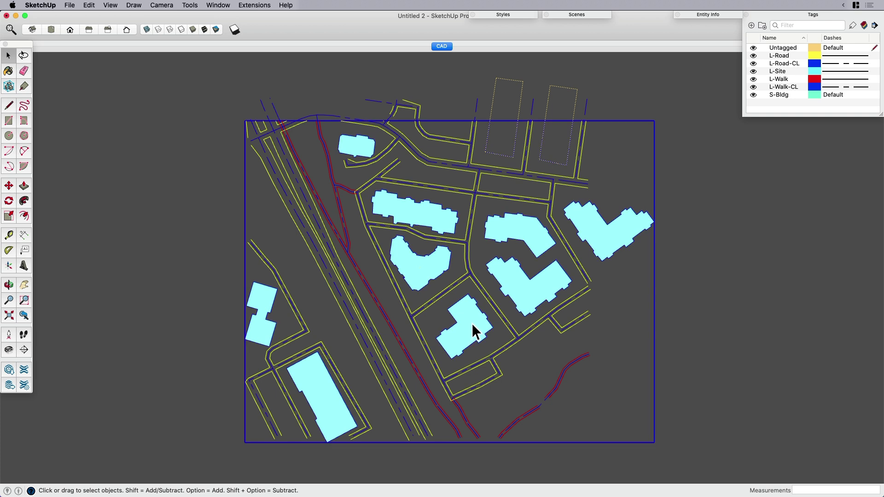
double_click(471, 318)
shift+middle_drag(471, 318, 479, 311)
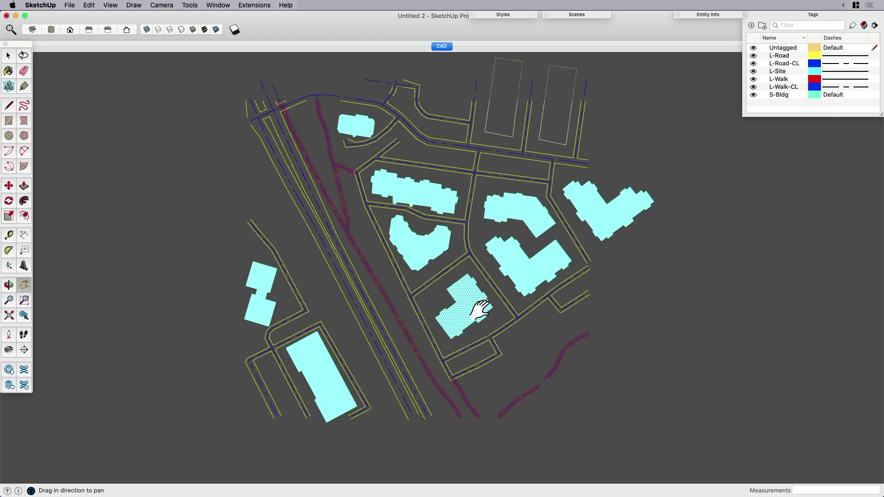
click(645, 335)
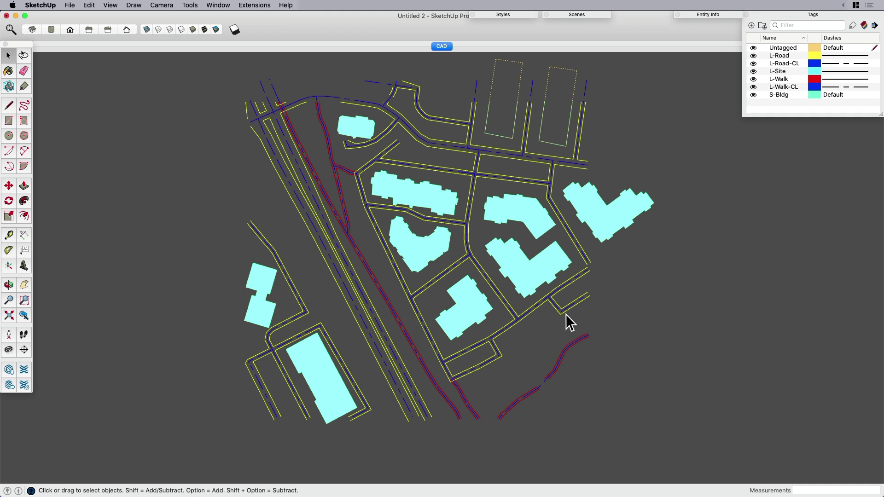
Apply the white style with black linework and hide the model axes
click(493, 15)
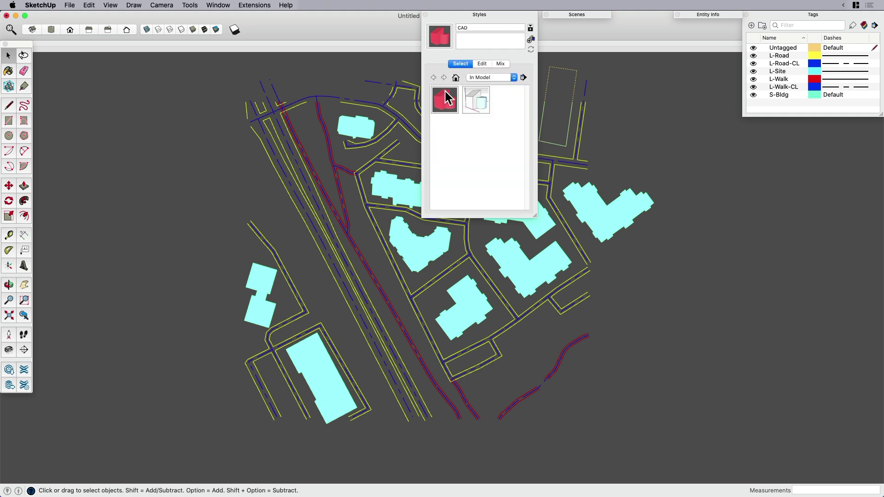
click(478, 97)
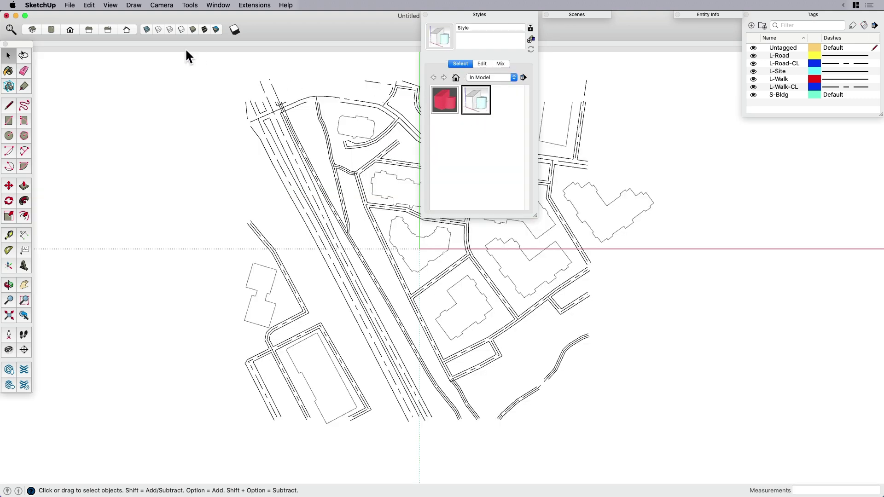
click(110, 5)
click(121, 105)
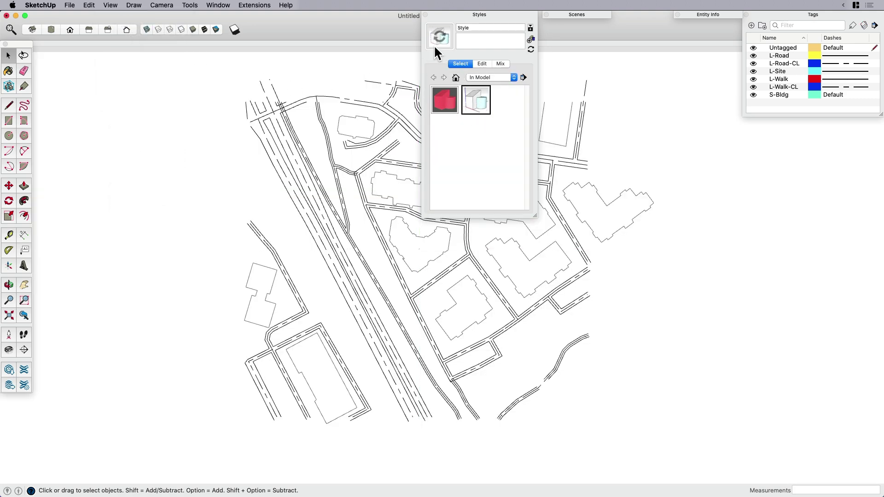
click(473, 15)
Add a second scene beside CAD and name it Default
right_click(442, 44)
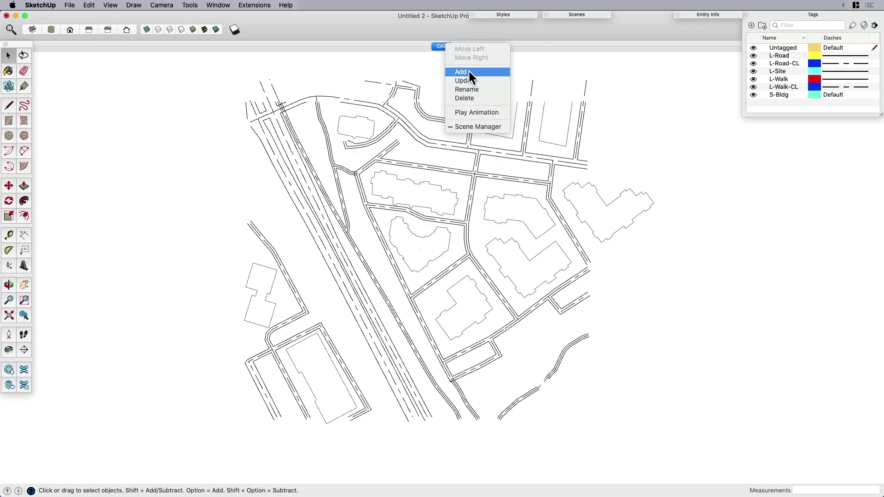
click(469, 72)
right_click(445, 46)
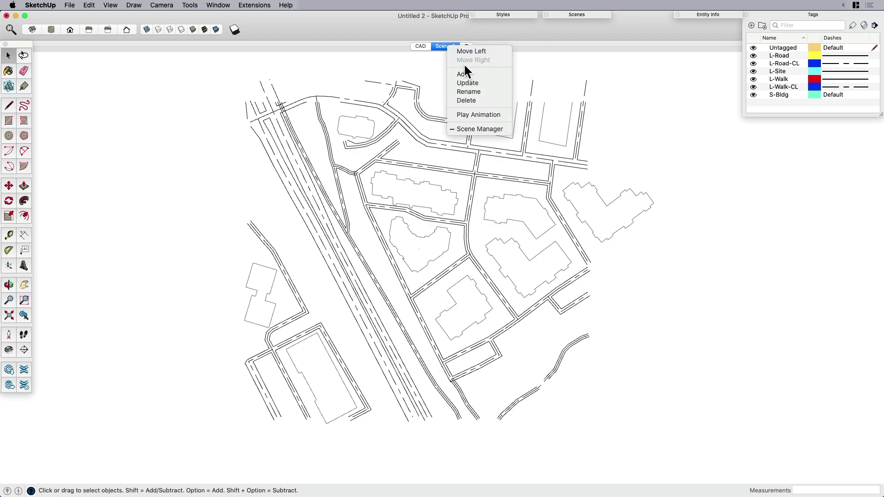
click(469, 89)
text(Default)
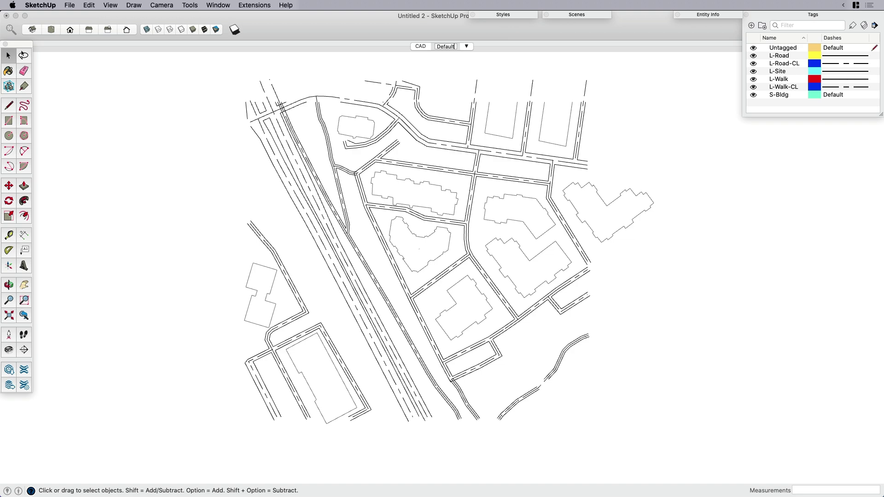
key(Return)
click(423, 46)
click(447, 46)
Give the Default scene's style a light grey Mercury background colour
click(426, 46)
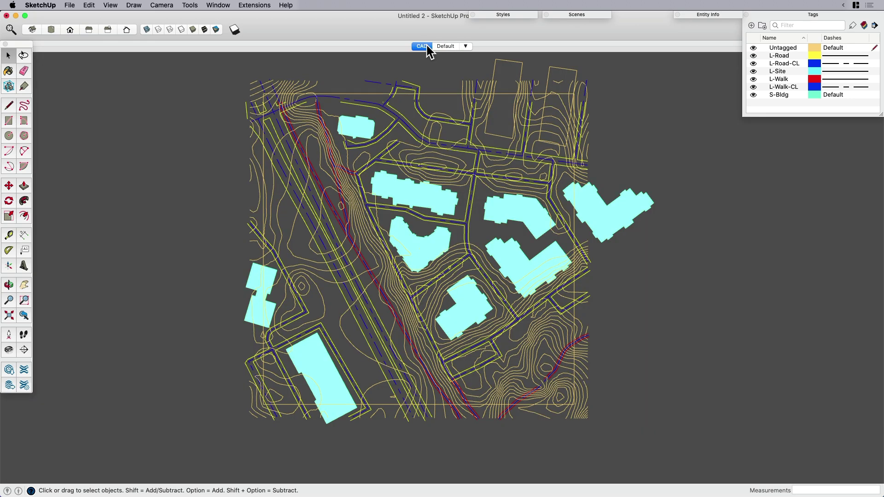
scroll(434, 245, up, 3)
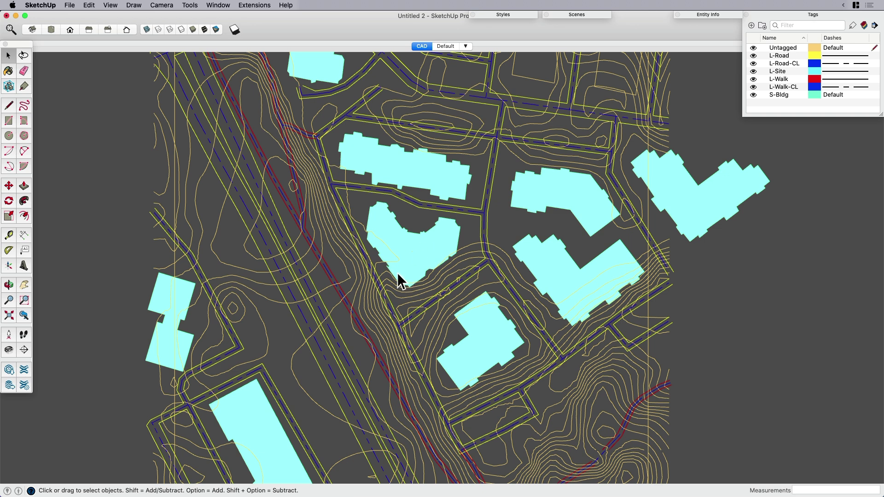
click(445, 46)
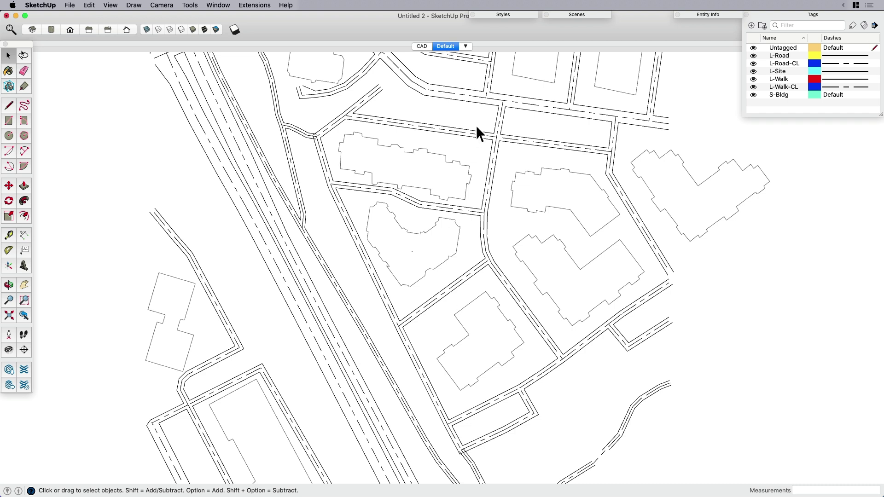
click(503, 15)
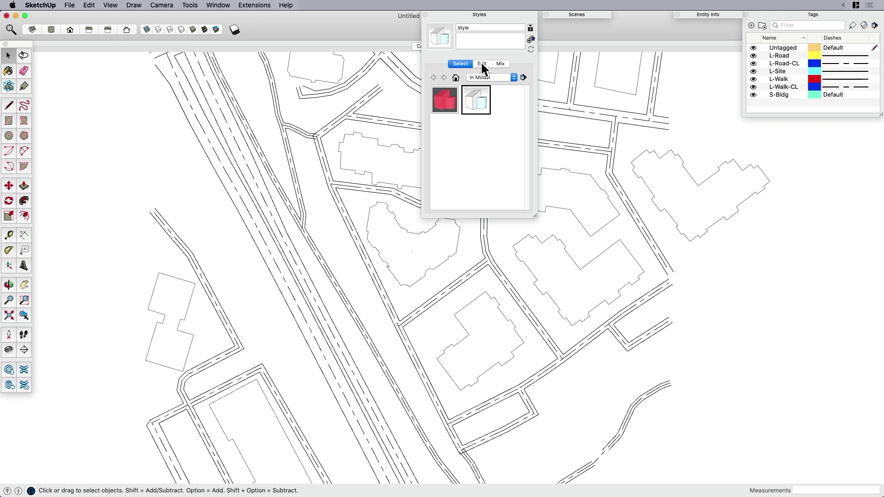
click(482, 64)
click(468, 98)
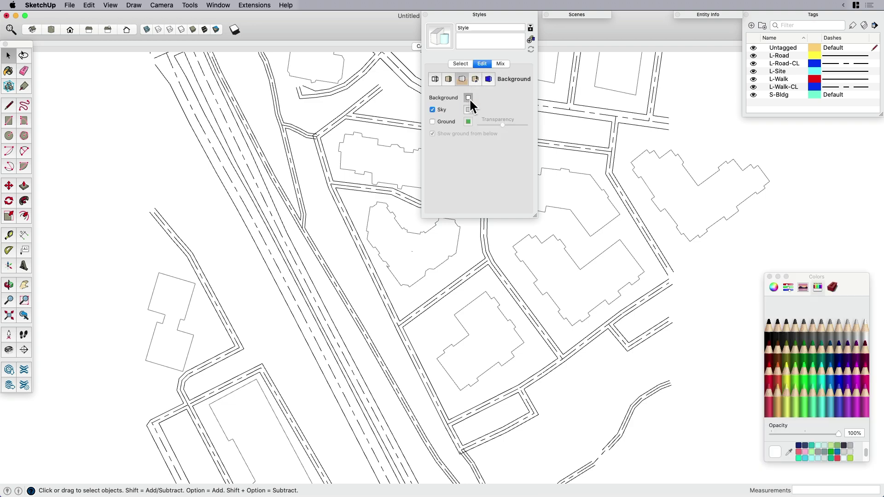
click(856, 322)
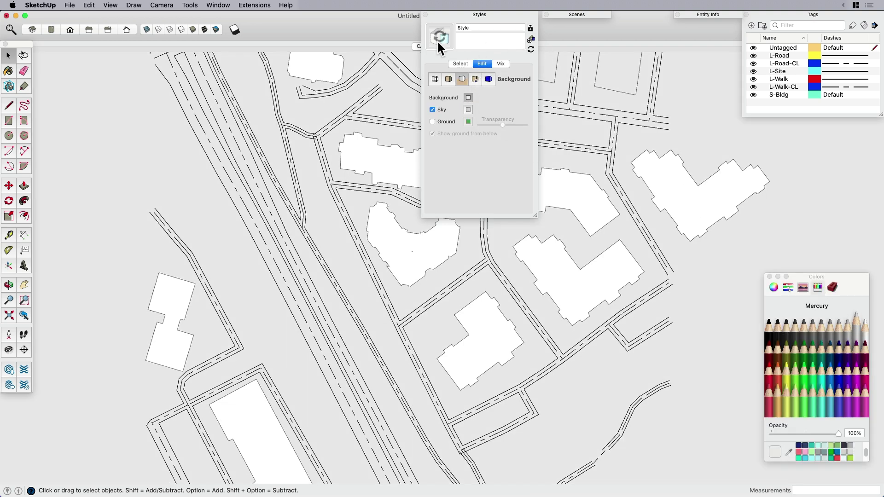
click(489, 13)
Inside the site group, Push/Pull the L-shaped building face up into a tall block
middle_drag(500, 69, 420, 350)
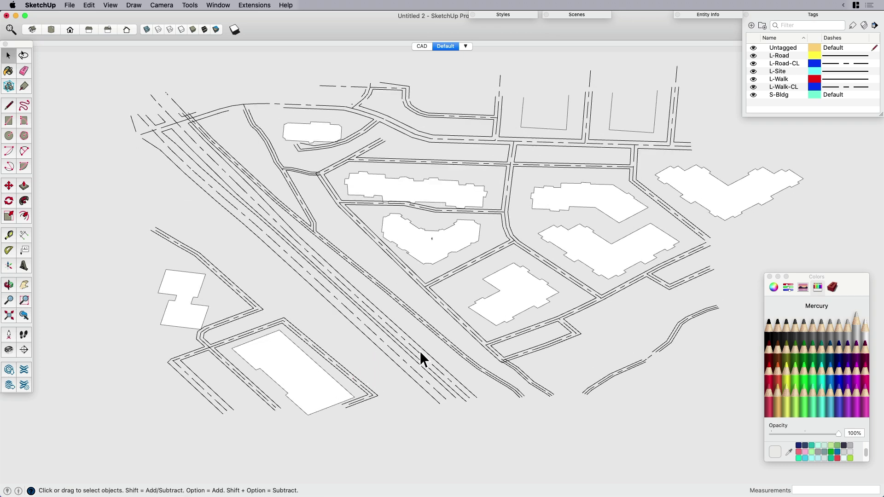
double_click(519, 291)
click(516, 285)
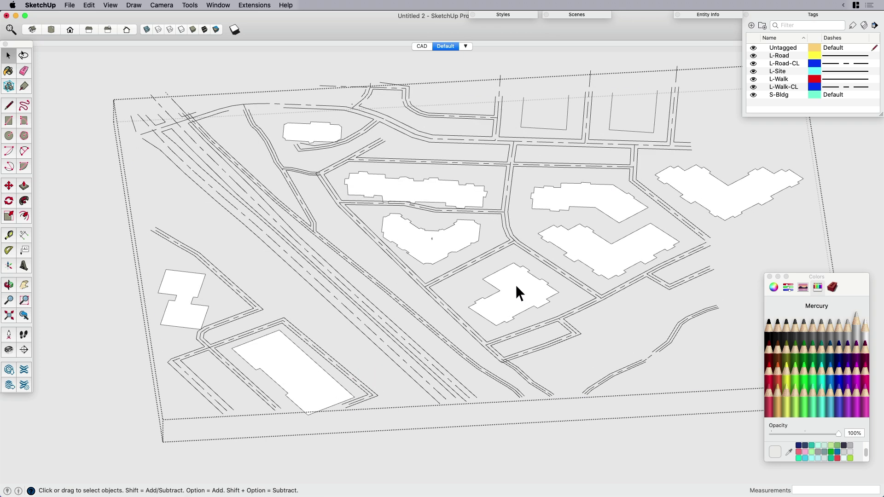
key(p)
click(515, 304)
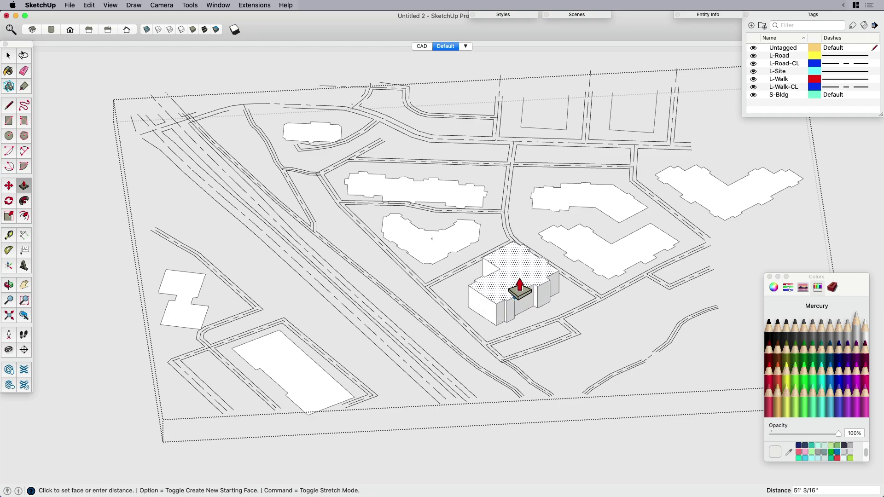
click(515, 290)
middle_drag(515, 290, 631, 247)
Raise a second building face, cancel the crescent building, and exit the group
click(616, 229)
click(559, 252)
scroll(441, 232, down, 5)
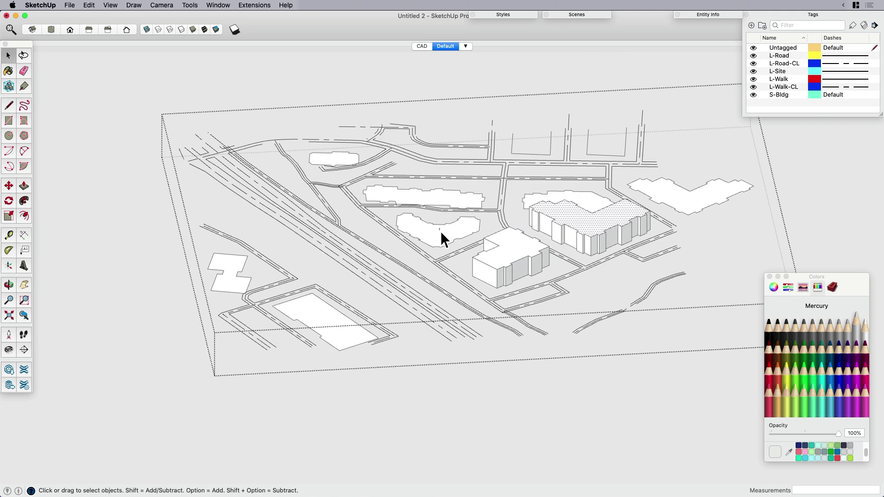
click(440, 242)
key(Escape)
key(space)
scroll(502, 247, down, 5)
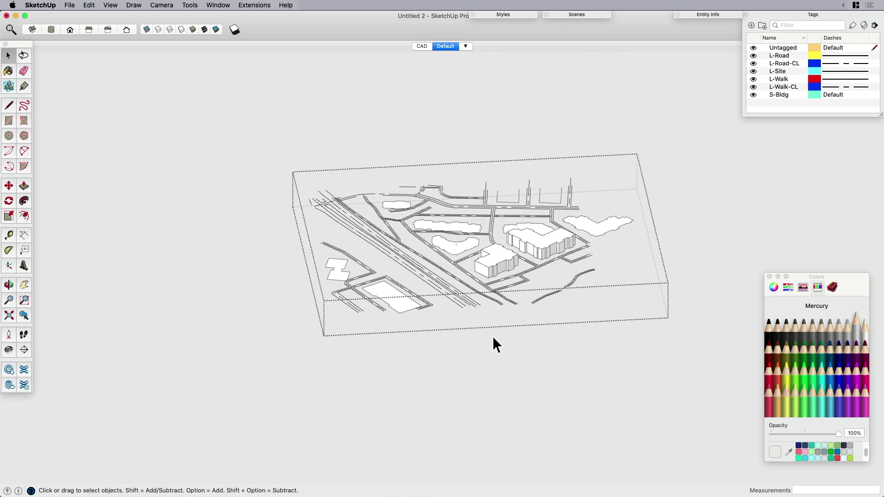
click(500, 352)
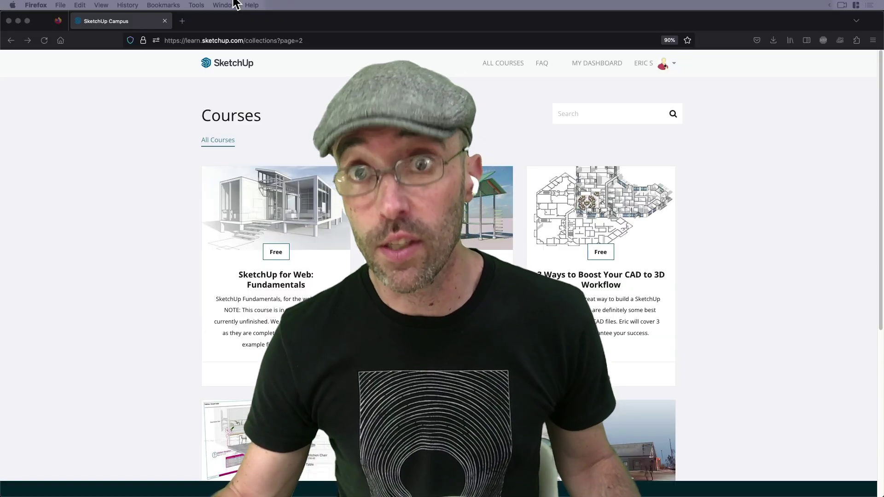
Scroll the Campus Courses page down to the 3 Ways to Boost Your CAD to 3D Workflow course
scroll(668, 205, down, 1)
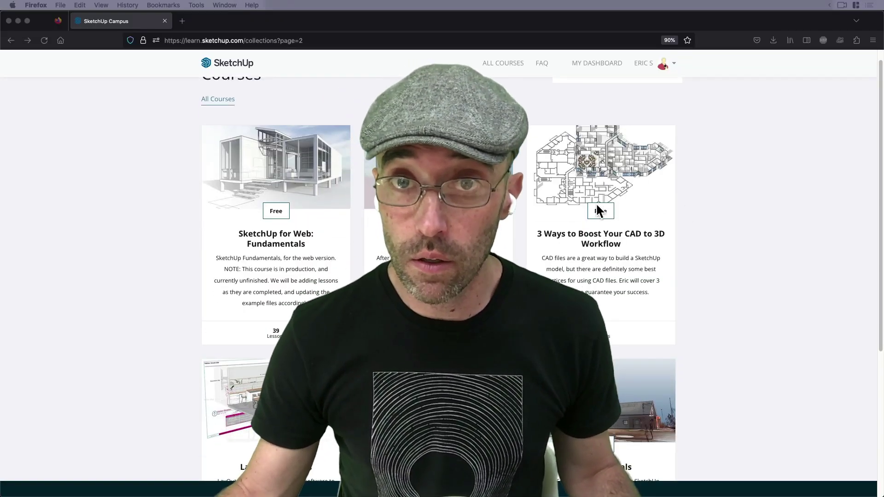